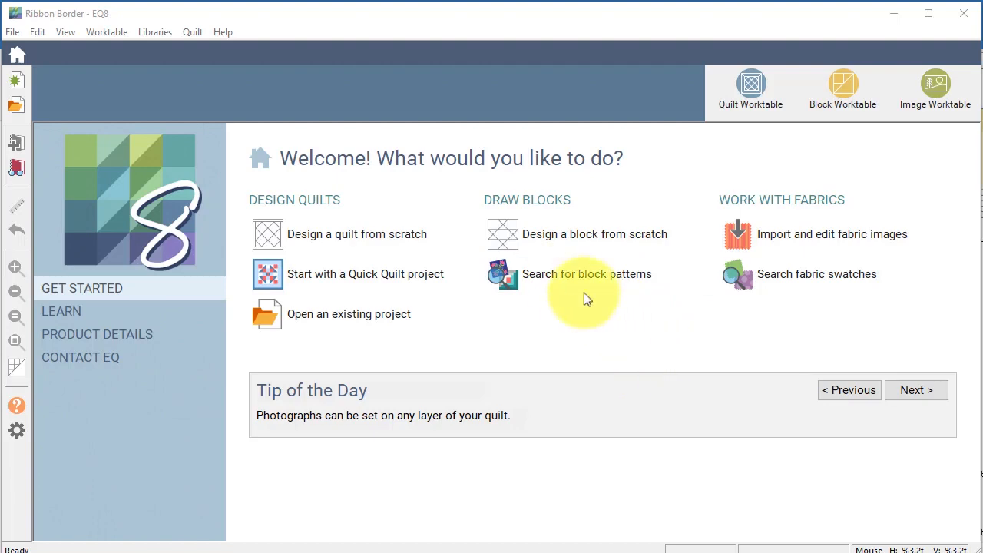
Step: Search the block library notecards for Ribbon Border and add the pieced Ribbon Border block to the Sketchbook
{"action": "left_click", "coordinate": [561, 274]}
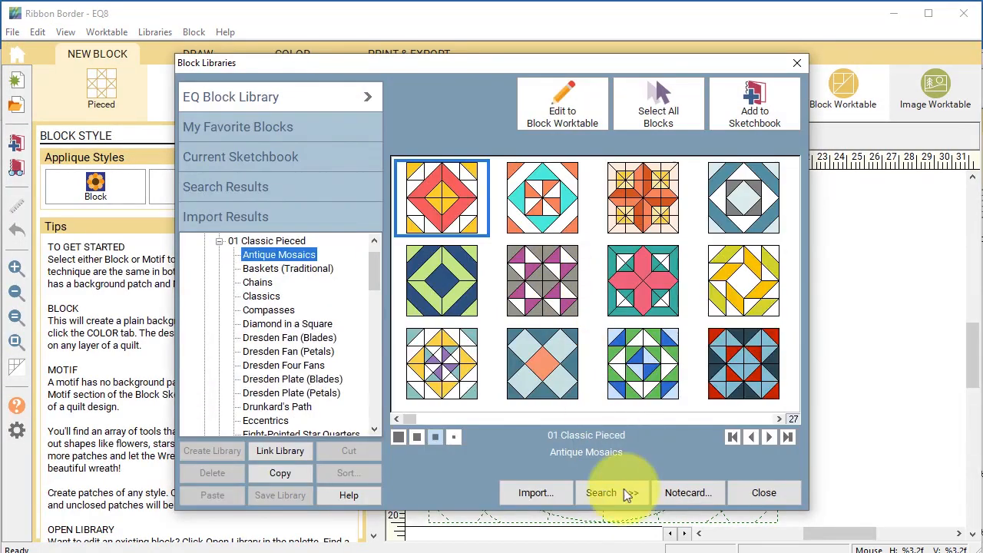
{"action": "left_click", "coordinate": [636, 500]}
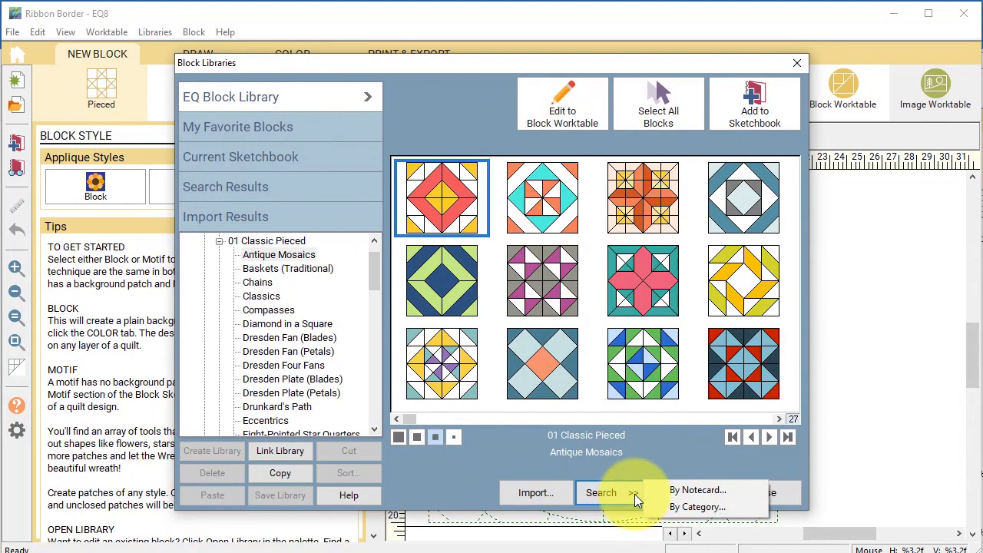
{"action": "left_click", "coordinate": [695, 490]}
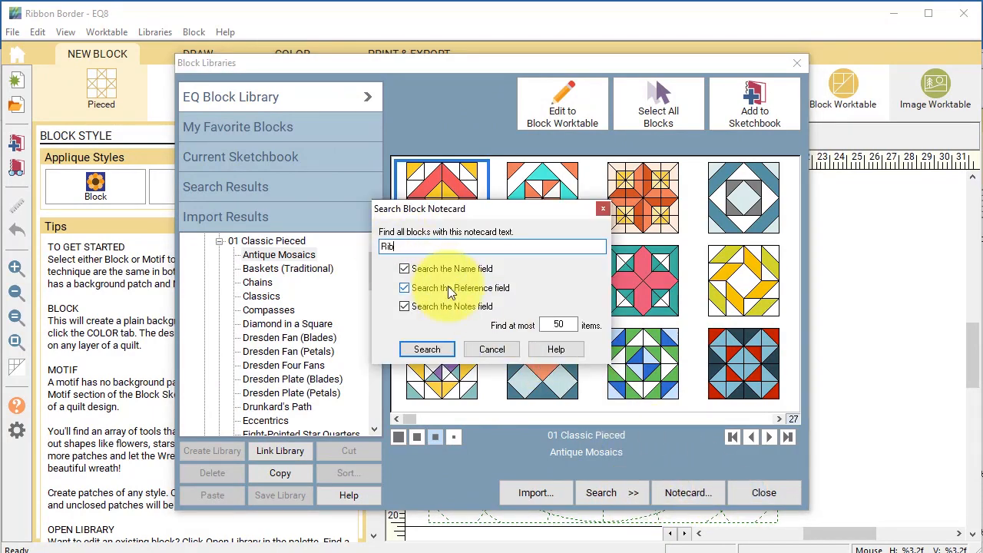
{"action": "type", "text": "Ribbon Border"}
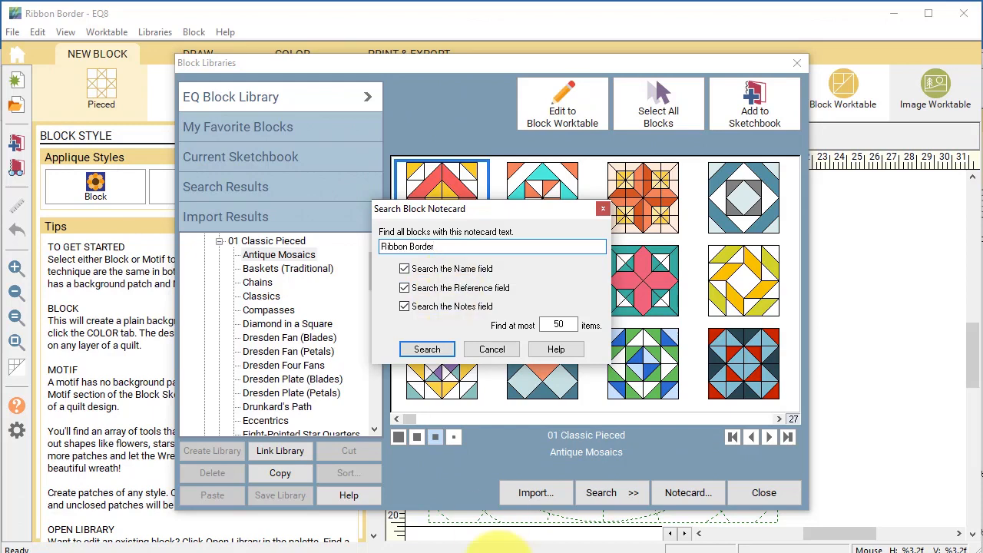
{"action": "left_click", "coordinate": [430, 351]}
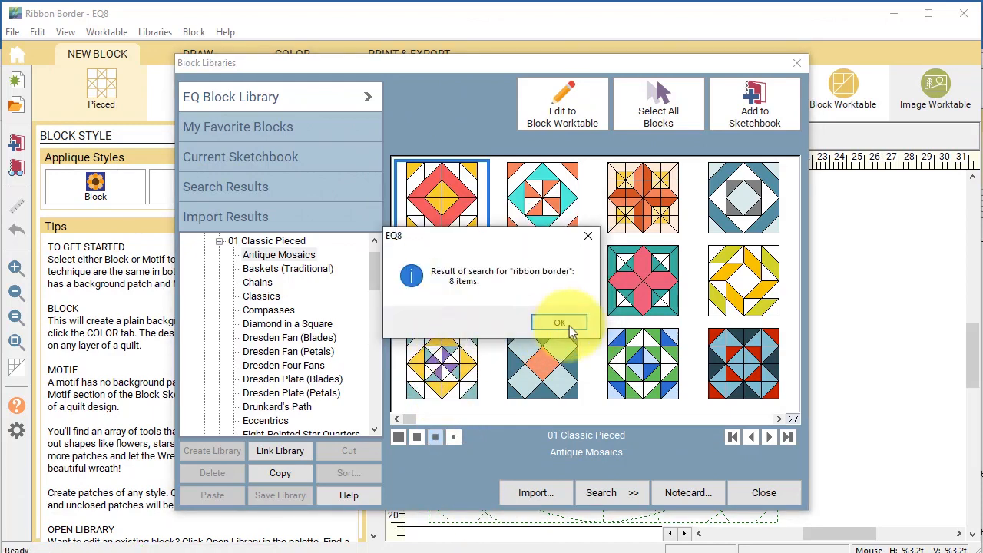
{"action": "left_click", "coordinate": [569, 325]}
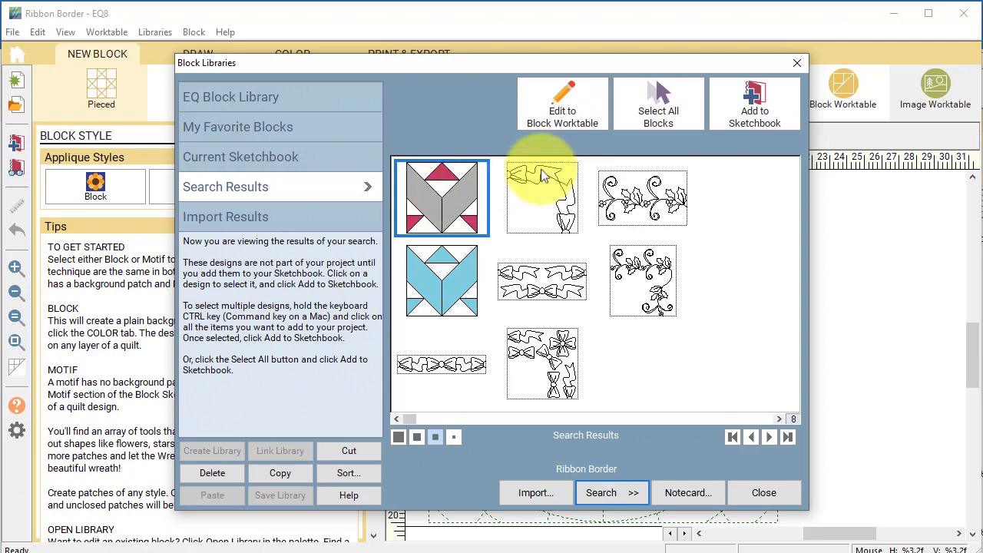
{"action": "left_click", "coordinate": [759, 108]}
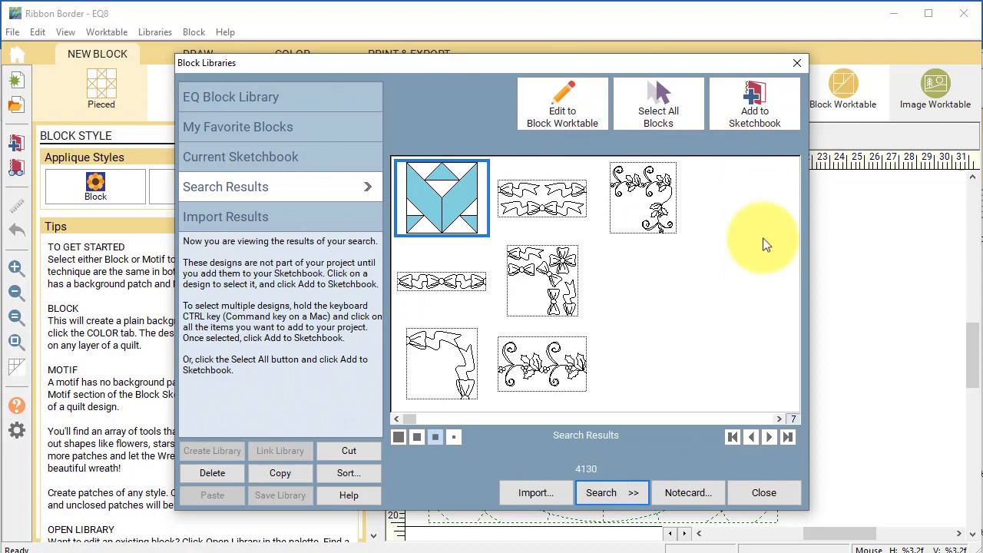
{"action": "left_click", "coordinate": [763, 492]}
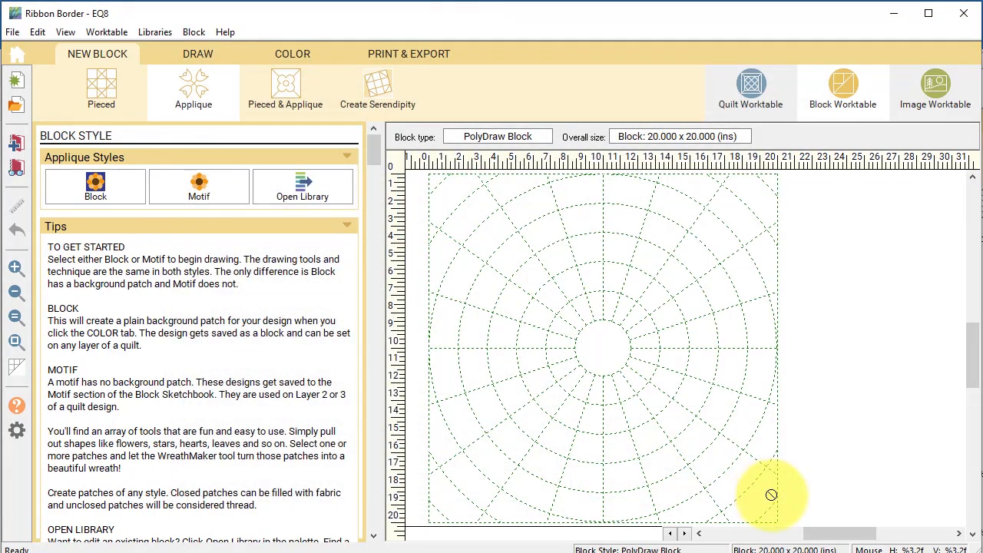
Step: Start a new pieced EasyDraw block sized 6 by 6 inches with 6 horizontal and 6 vertical snaps
{"action": "left_click", "coordinate": [96, 83]}
{"action": "left_click", "coordinate": [98, 188]}
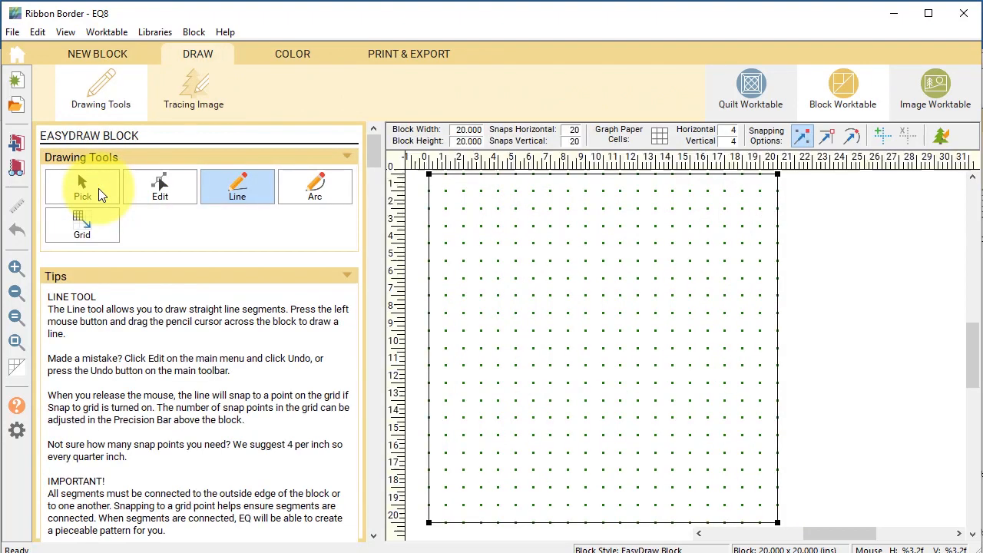
{"action": "left_click", "coordinate": [461, 130]}
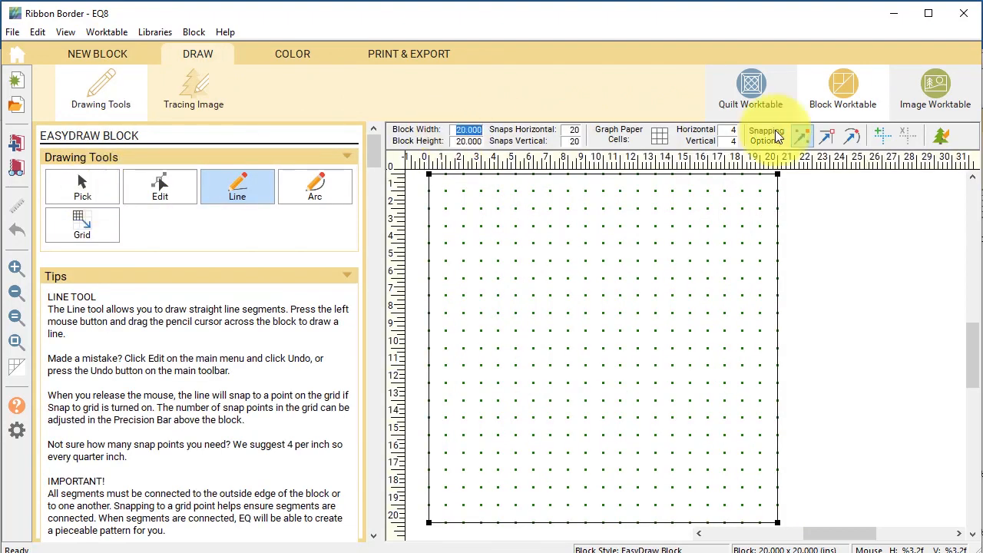
{"action": "type", "text": "6"}
{"action": "key", "text": "Tab"}
{"action": "type", "text": "6"}
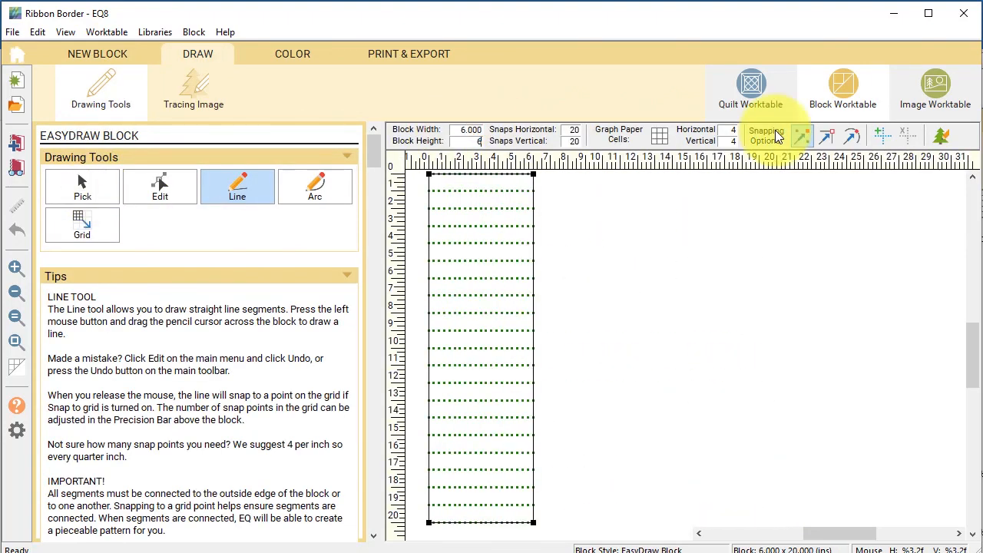
{"action": "key", "text": "Tab"}
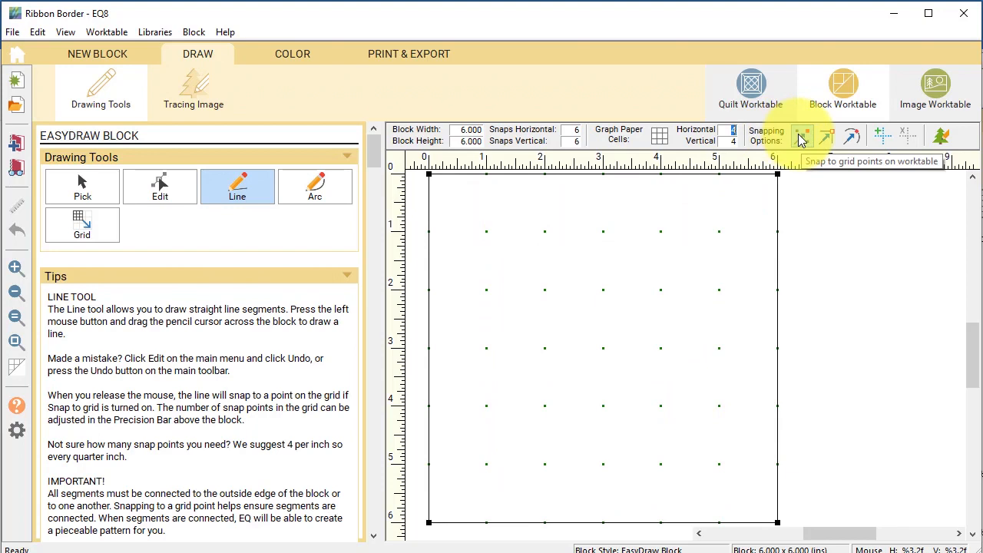
Step: Draw lines dividing the block into a large upper-right square and five 2-inch squares along the left and bottom edges, and save it to the Sketchbook
{"action": "left_click", "coordinate": [236, 188]}
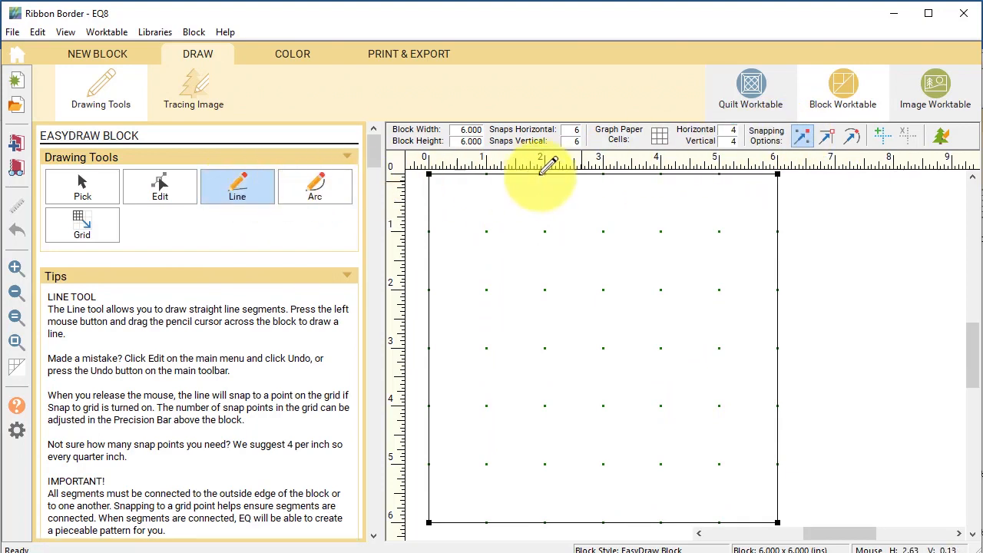
{"action": "mouse_move", "coordinate": [542, 173]}
{"action": "left_mouse_down"}
{"action": "mouse_move", "coordinate": [537, 528]}
{"action": "mouse_move", "coordinate": [538, 507]}
{"action": "mouse_move", "coordinate": [544, 518]}
{"action": "left_mouse_up"}
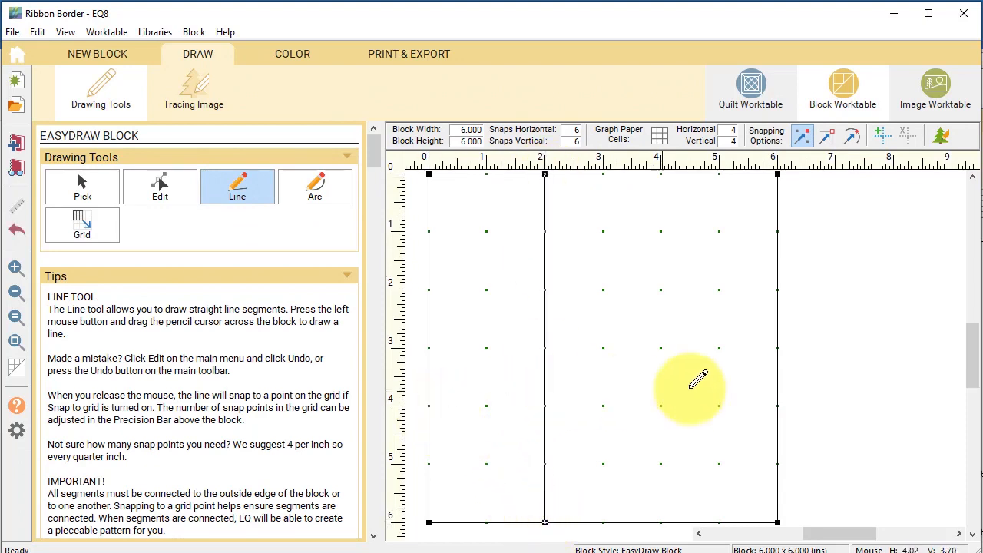
{"action": "left_click_drag", "start_coordinate": [690, 388], "coordinate": [775, 404]}
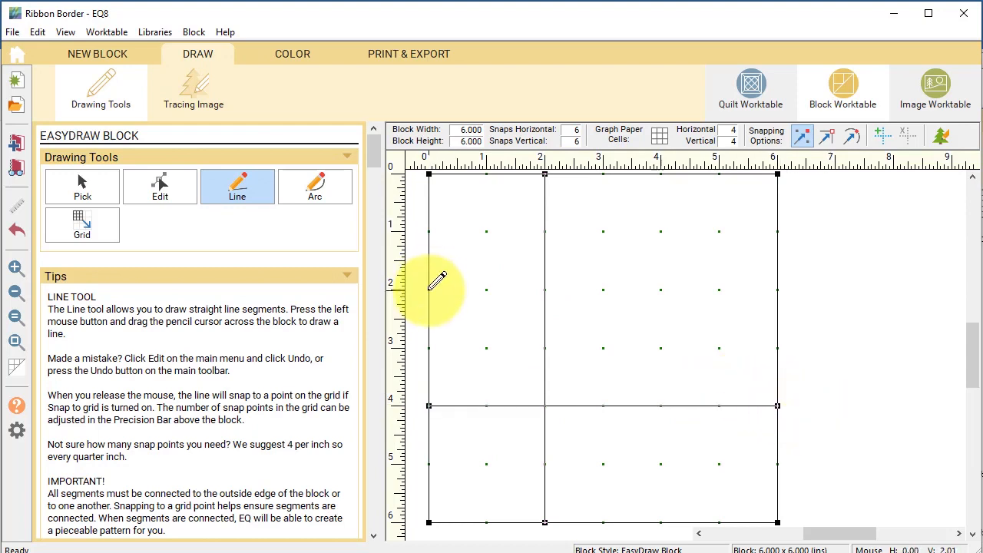
{"action": "left_click_drag", "start_coordinate": [429, 290], "coordinate": [545, 289]}
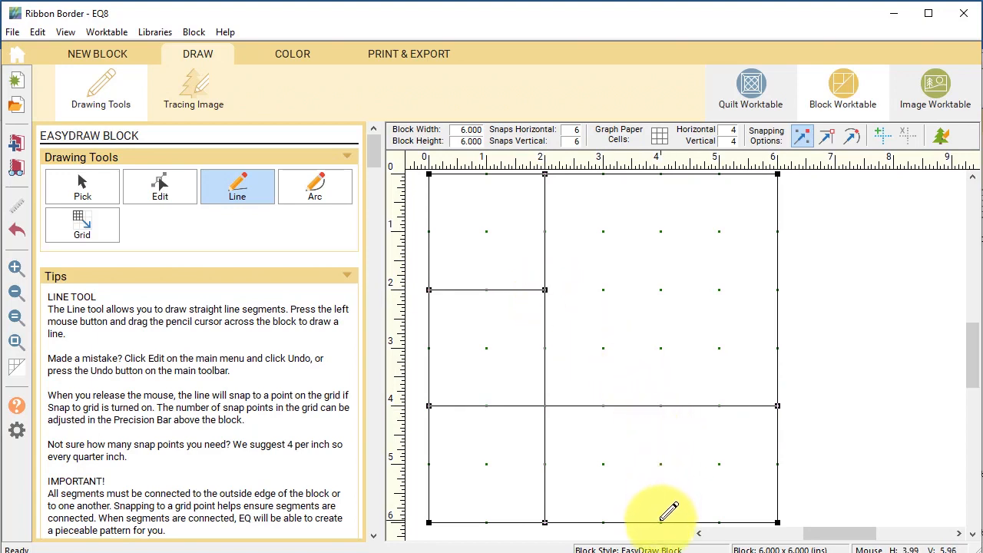
{"action": "left_click_drag", "start_coordinate": [661, 522], "coordinate": [660, 522]}
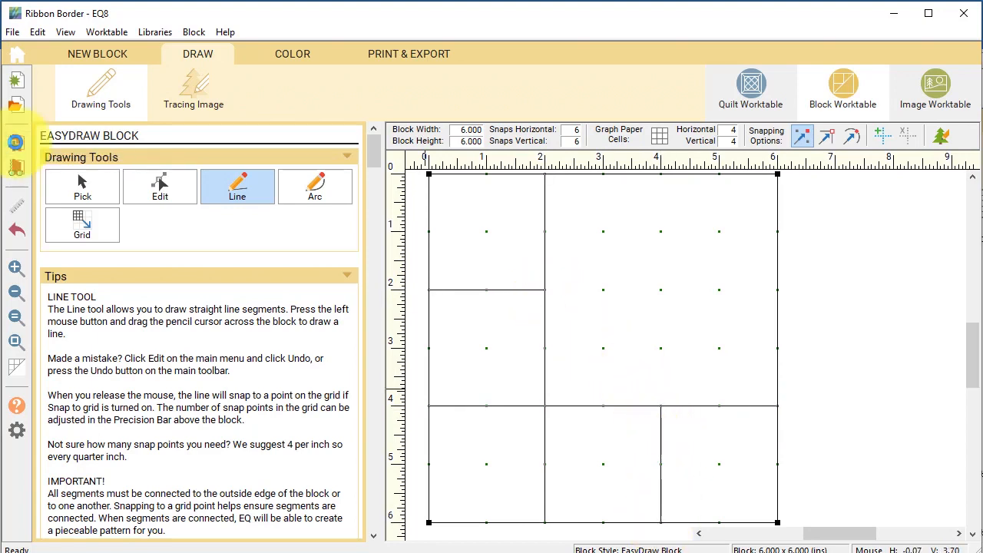
{"action": "left_click", "coordinate": [15, 142]}
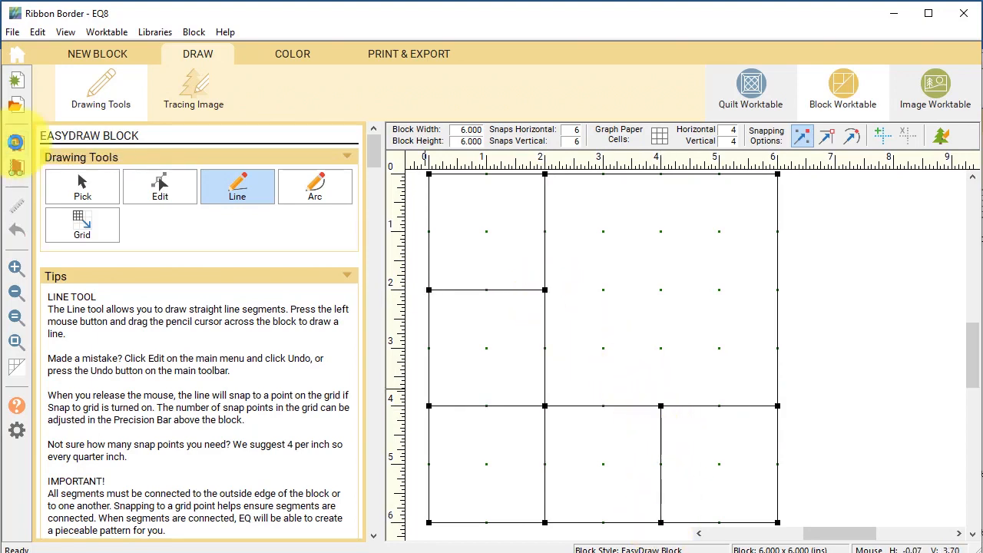
Step: Merge the Ribbon Border block into the divided block's upper-left square, rotated 90 degrees clockwise, and add the result to the Sketchbook
{"action": "left_click", "coordinate": [107, 58]}
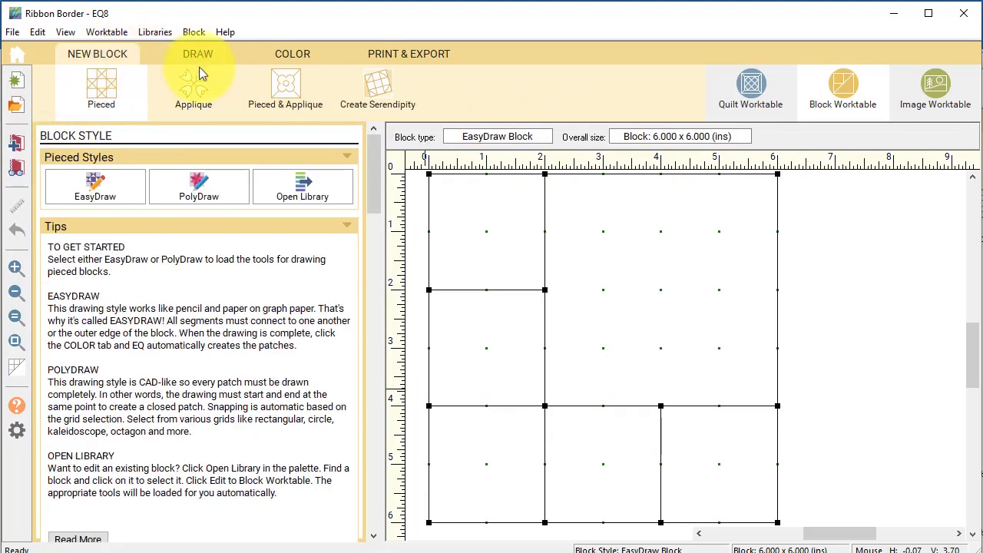
{"action": "left_click", "coordinate": [374, 99]}
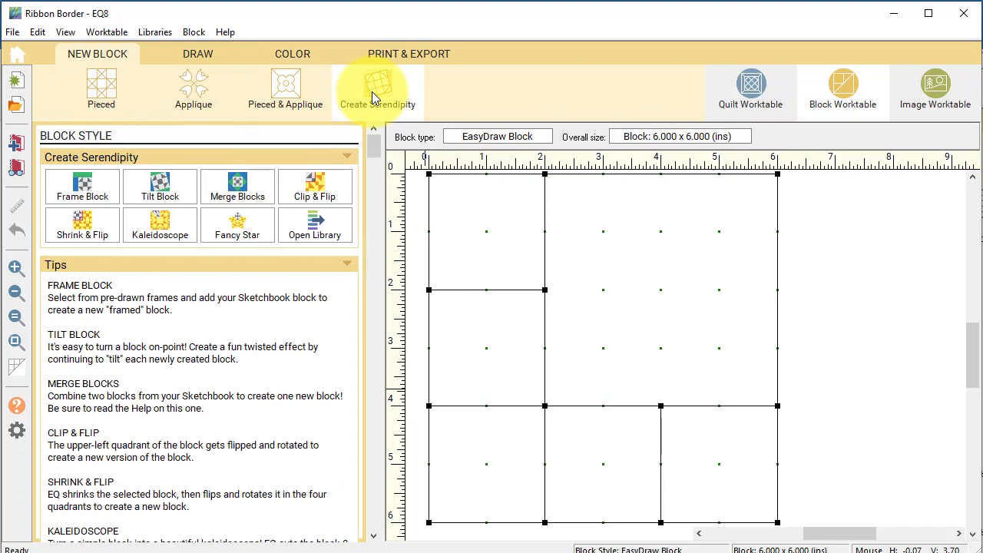
{"action": "left_click", "coordinate": [237, 188]}
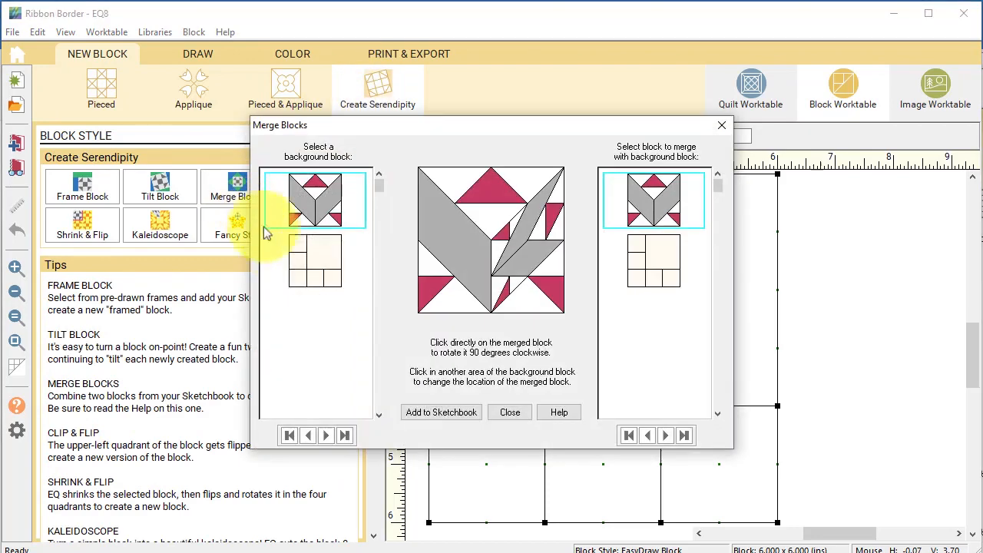
{"action": "left_click", "coordinate": [311, 281]}
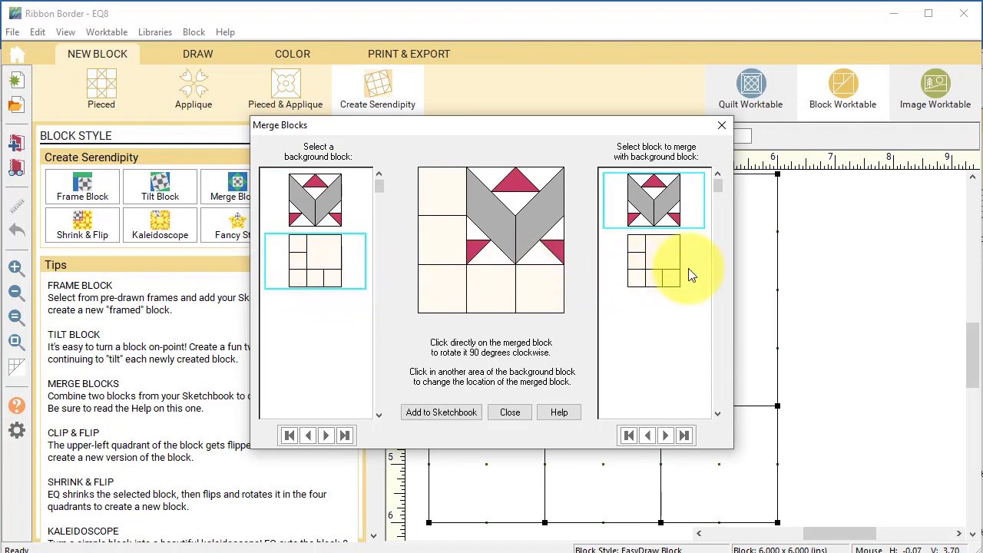
{"action": "left_click", "coordinate": [443, 194]}
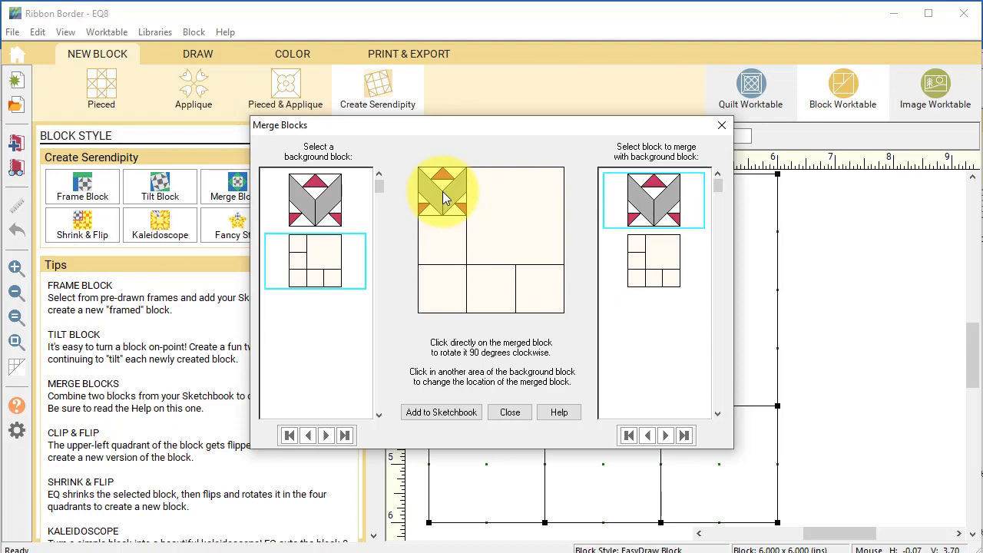
{"action": "left_click", "coordinate": [444, 198]}
{"action": "left_click", "coordinate": [458, 412]}
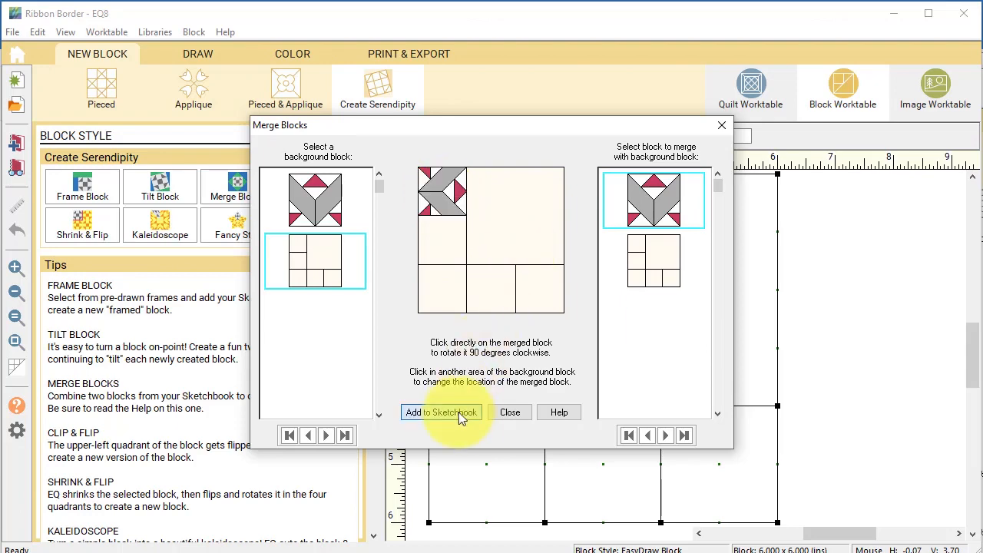
{"action": "left_click", "coordinate": [509, 414]}
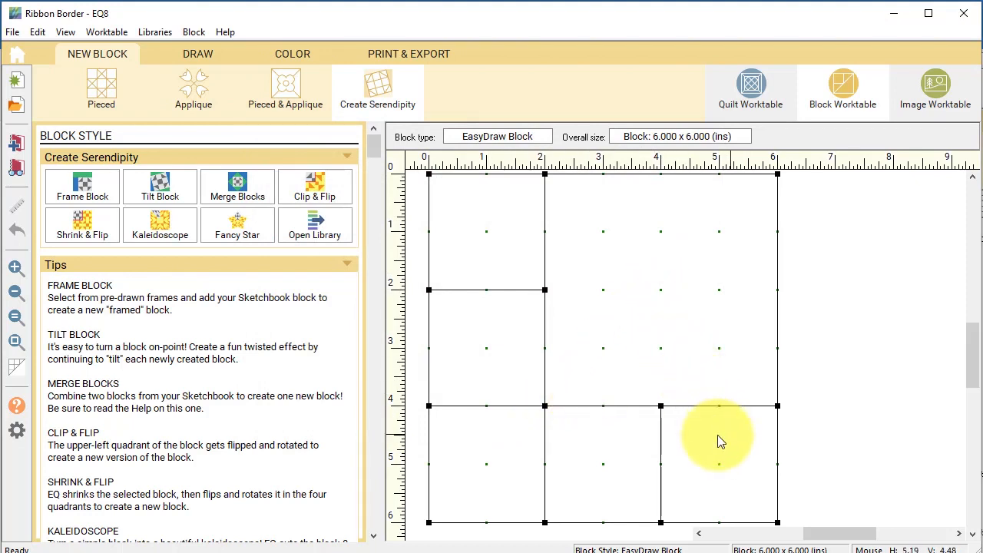
Step: Open the merged block from the Sketchbook for editing and clone its upper-left ribbon unit into the square directly below
{"action": "left_click", "coordinate": [19, 170]}
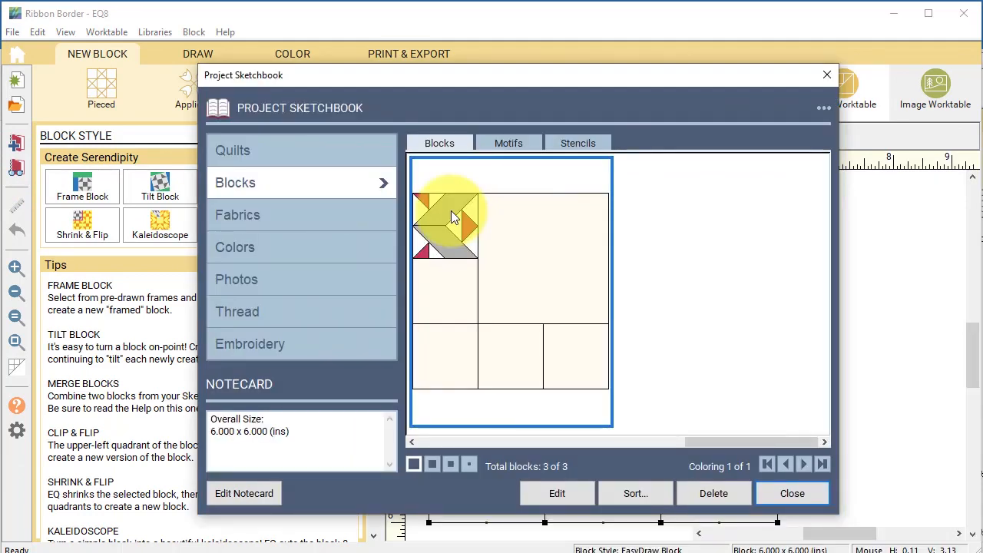
{"action": "left_click", "coordinate": [565, 495]}
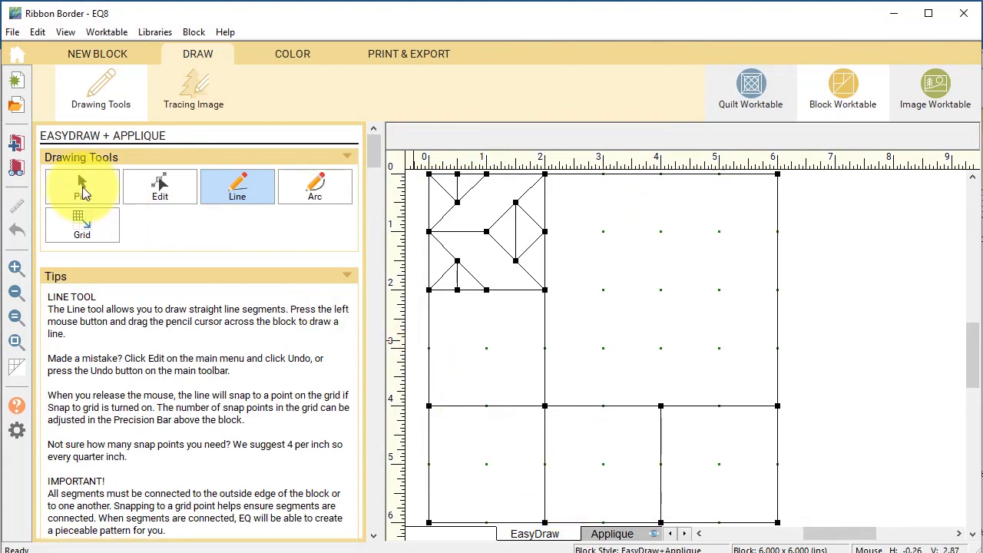
{"action": "left_click", "coordinate": [82, 186]}
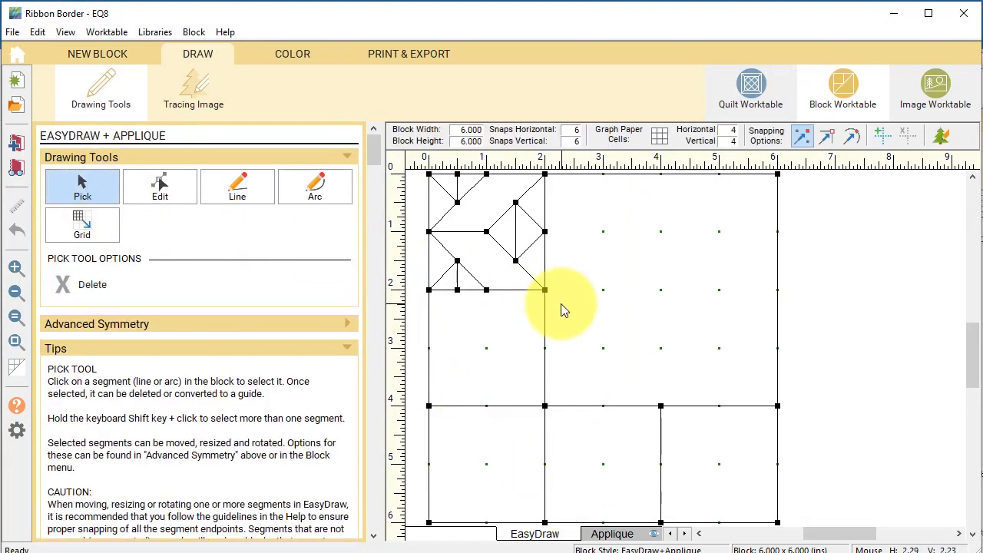
{"action": "left_click_drag", "start_coordinate": [561, 309], "coordinate": [382, 143]}
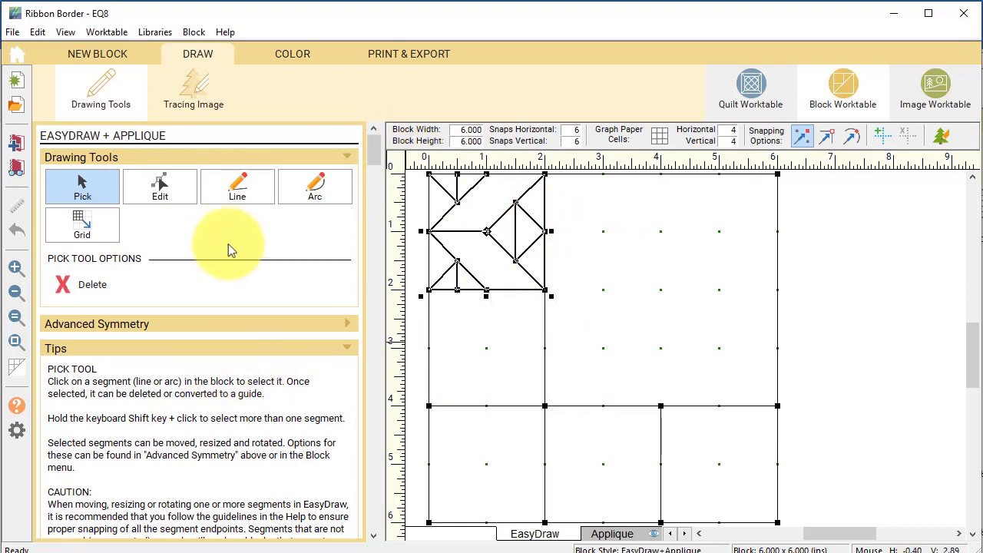
{"action": "left_click", "coordinate": [349, 326]}
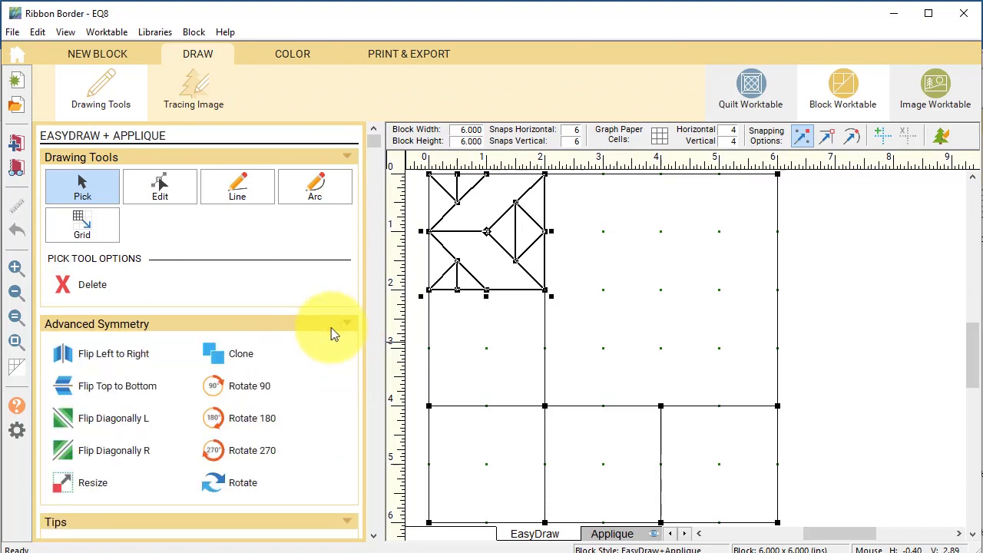
{"action": "left_click", "coordinate": [240, 353]}
{"action": "left_click_drag", "start_coordinate": [487, 241], "coordinate": [486, 348]}
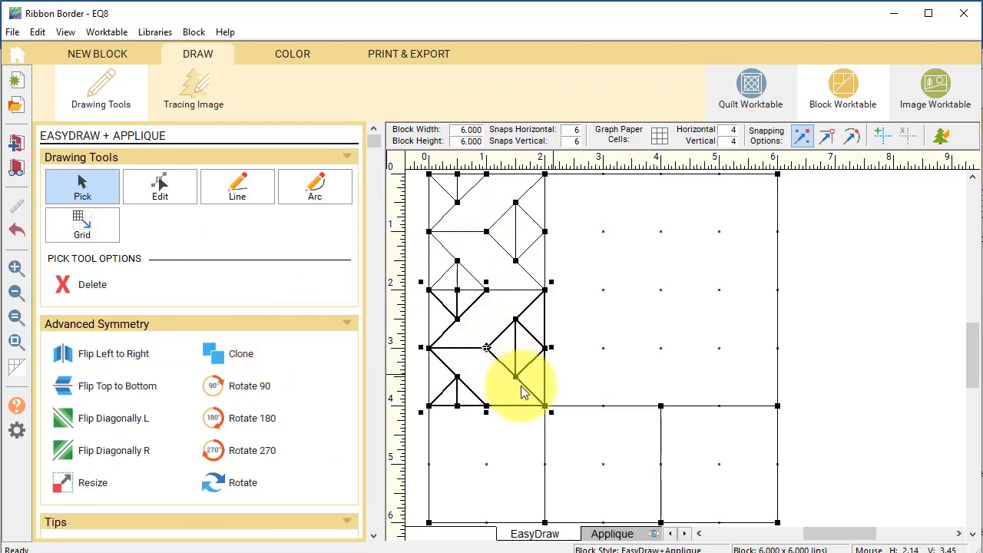
Step: Place a clone of the ribbon unit rotated 270 degrees in the bottom-middle square, and clone that unit into the bottom-right square
{"action": "left_click", "coordinate": [213, 357]}
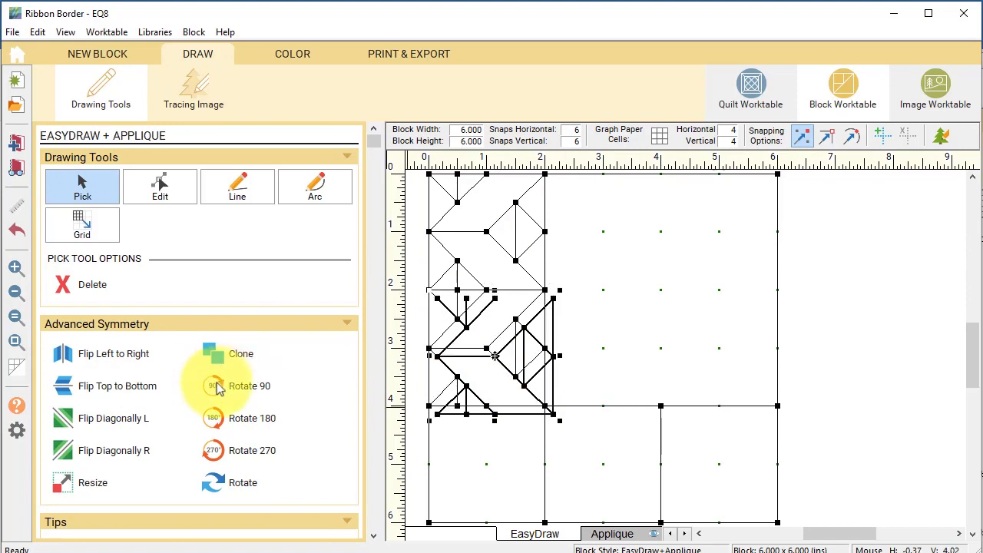
{"action": "left_click", "coordinate": [219, 455]}
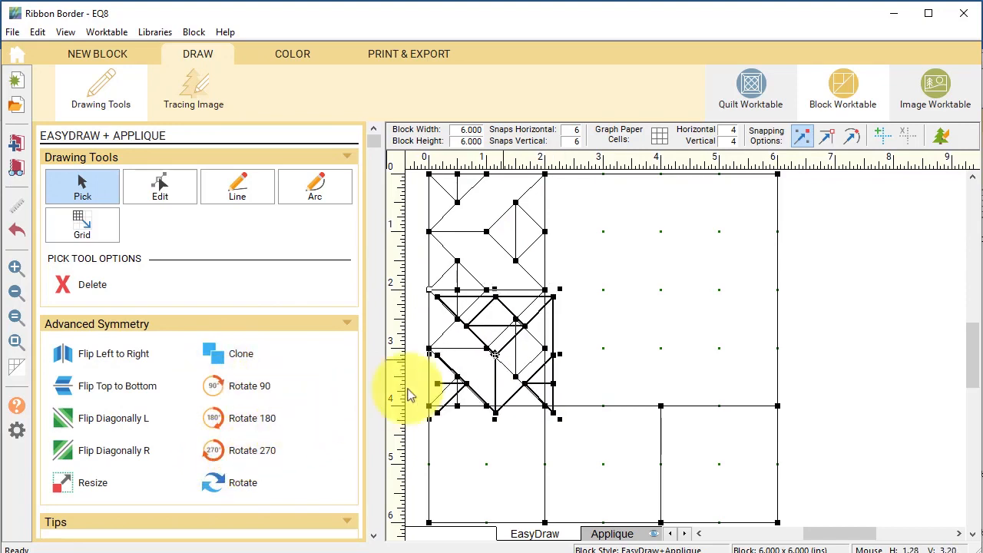
{"action": "mouse_move", "coordinate": [498, 356]}
{"action": "left_mouse_down"}
{"action": "mouse_move", "coordinate": [606, 451]}
{"action": "mouse_move", "coordinate": [602, 465]}
{"action": "left_mouse_up"}
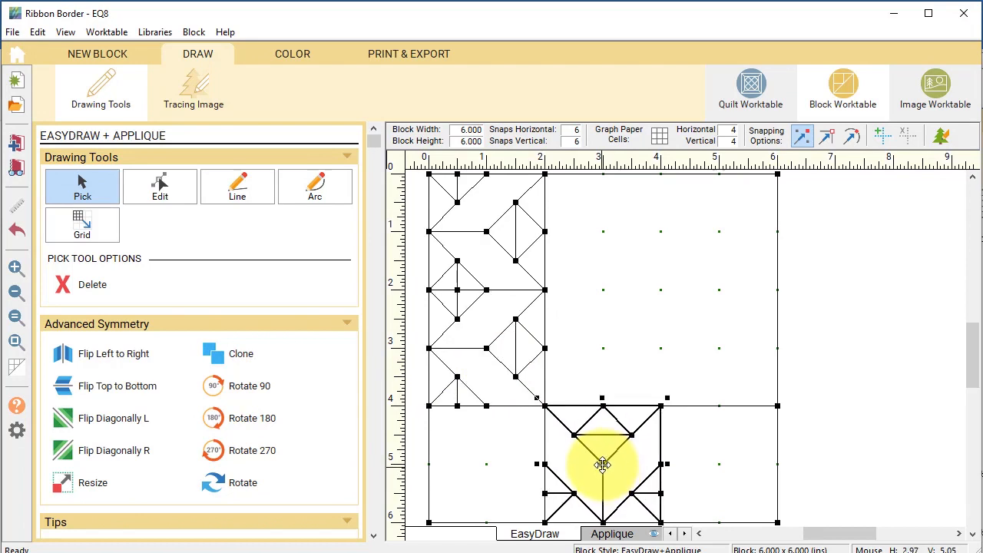
{"action": "left_click", "coordinate": [214, 354]}
{"action": "left_click_drag", "start_coordinate": [604, 472], "coordinate": [719, 465]}
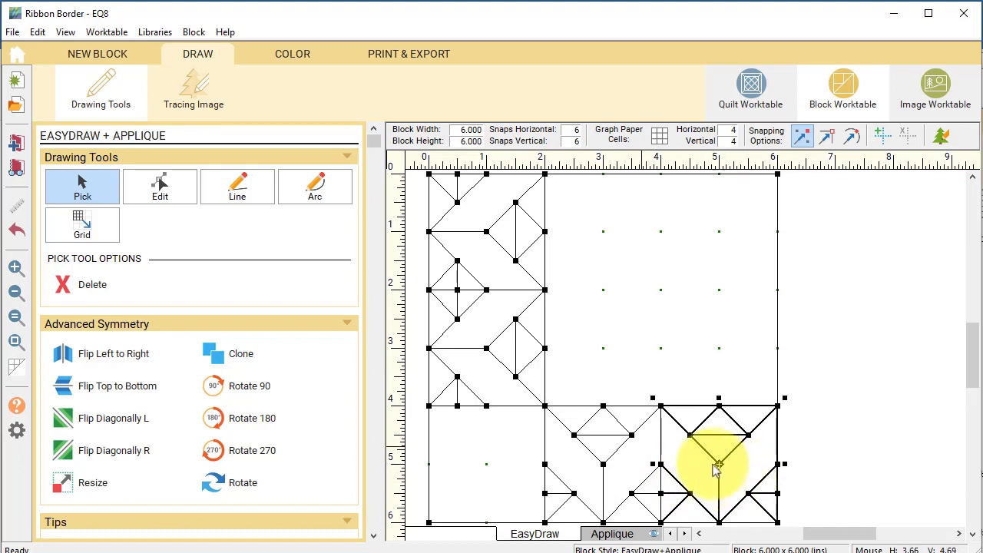
Step: Add nodes at the intersections along the horizontal divider at 2 inches and the vertical divider at 4 inches between the ribbon units
{"action": "left_click", "coordinate": [507, 290]}
{"action": "left_click", "coordinate": [159, 190]}
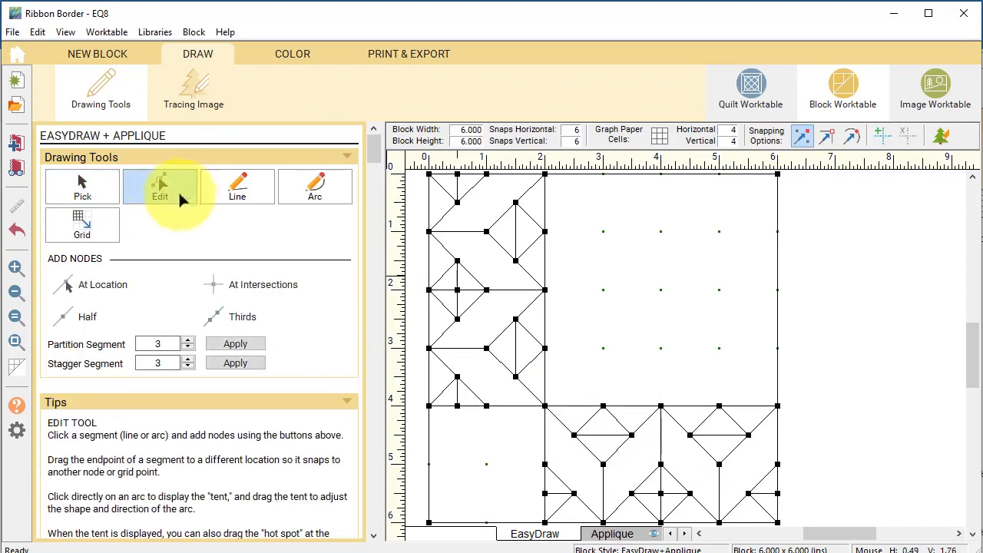
{"action": "left_click", "coordinate": [515, 290]}
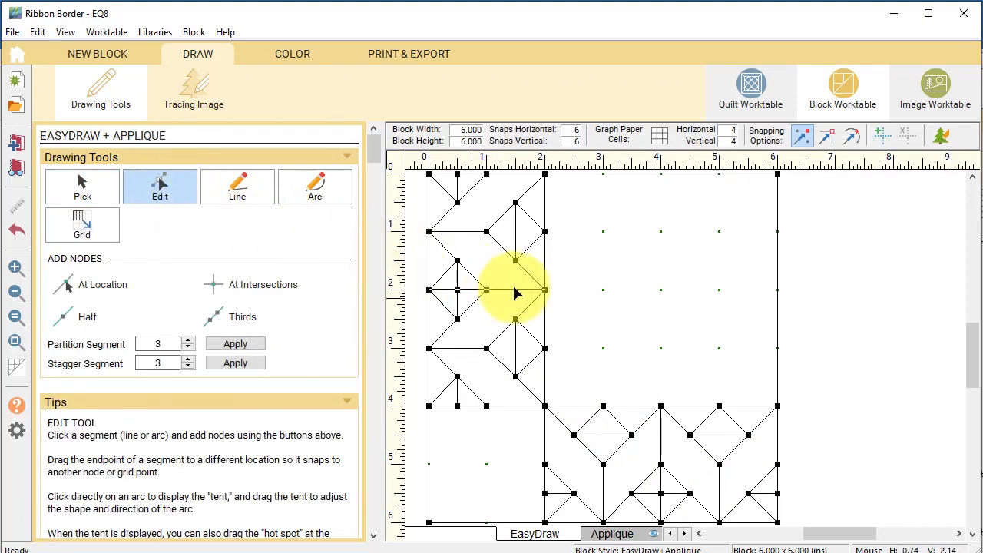
{"action": "left_click", "coordinate": [277, 285]}
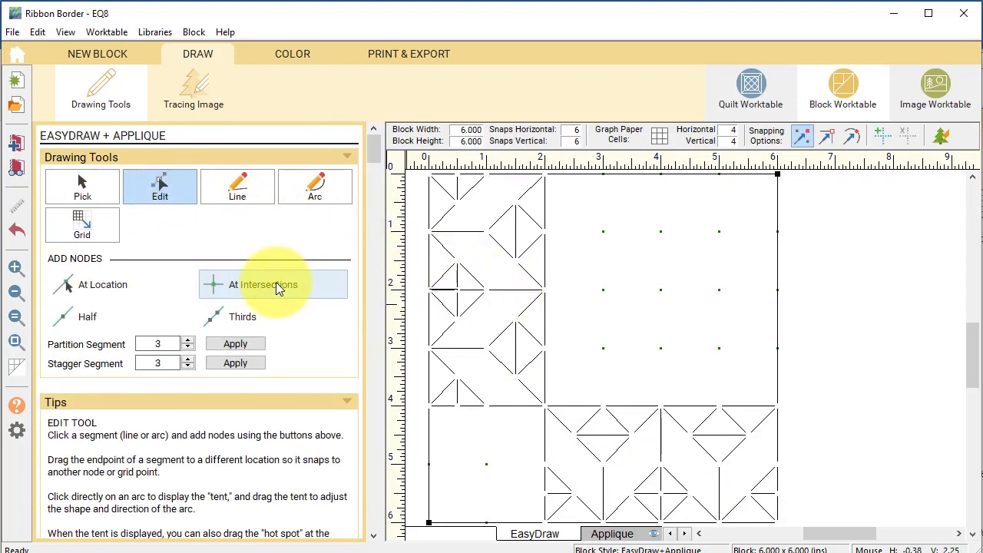
{"action": "left_click", "coordinate": [660, 442]}
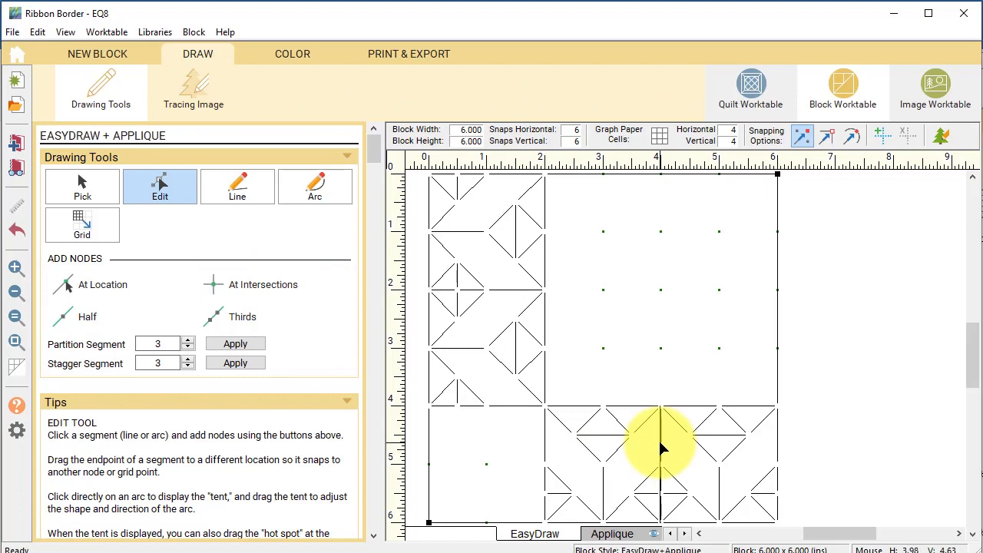
{"action": "left_click", "coordinate": [281, 290]}
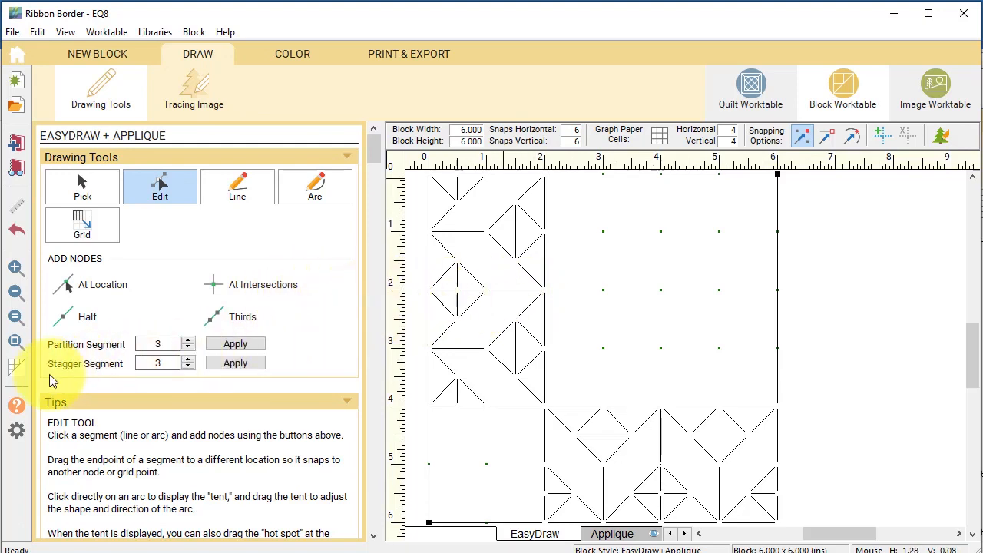
{"action": "left_click", "coordinate": [15, 321]}
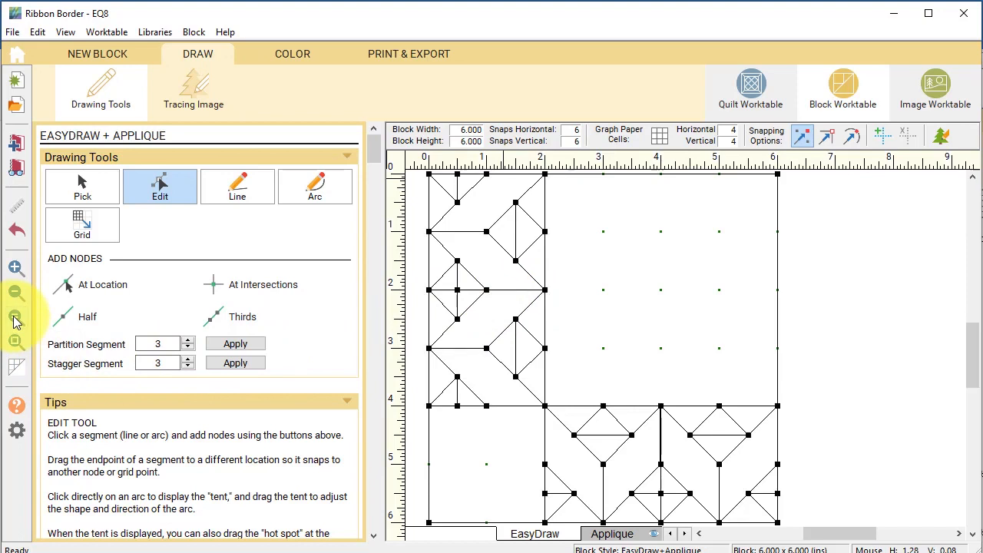
Step: Delete the divider segments that cut through the diamond in the left column and the triangle in the bottom row
{"action": "left_click", "coordinate": [80, 187]}
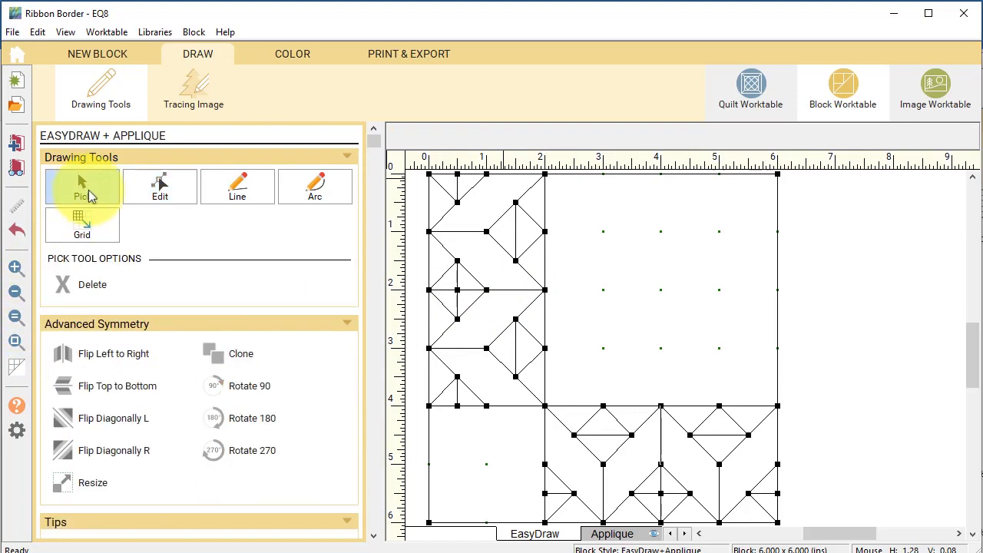
{"action": "left_click", "coordinate": [444, 295]}
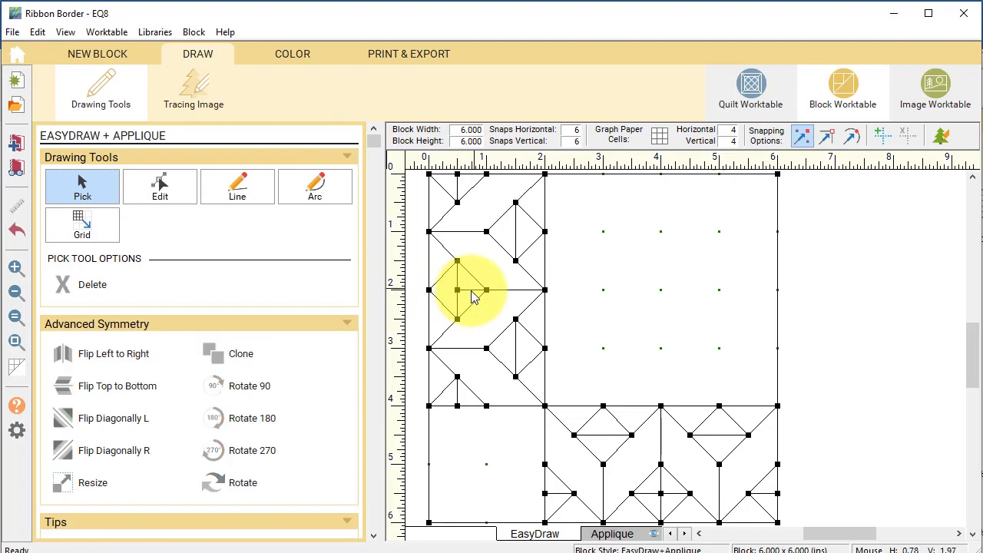
{"action": "left_click", "coordinate": [474, 298]}
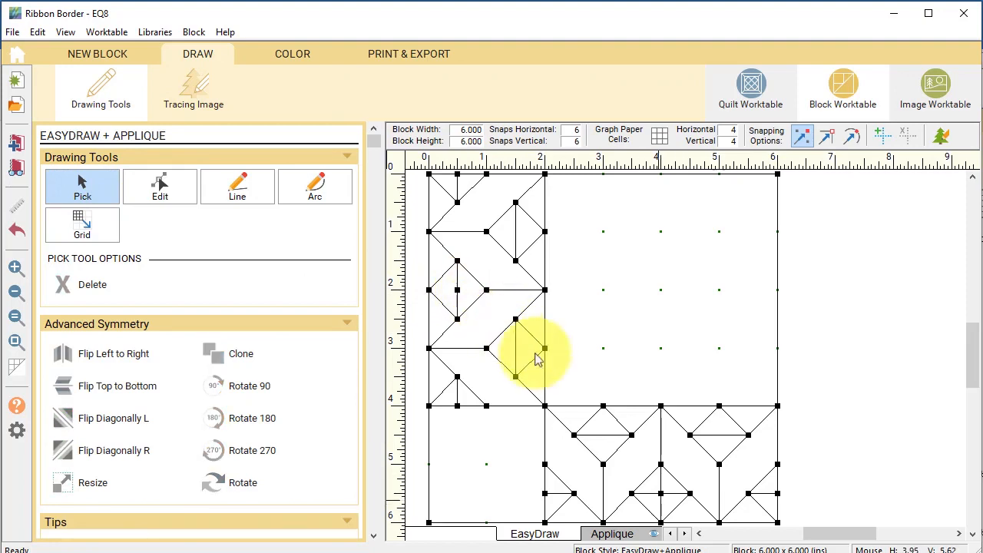
{"action": "left_click", "coordinate": [80, 191]}
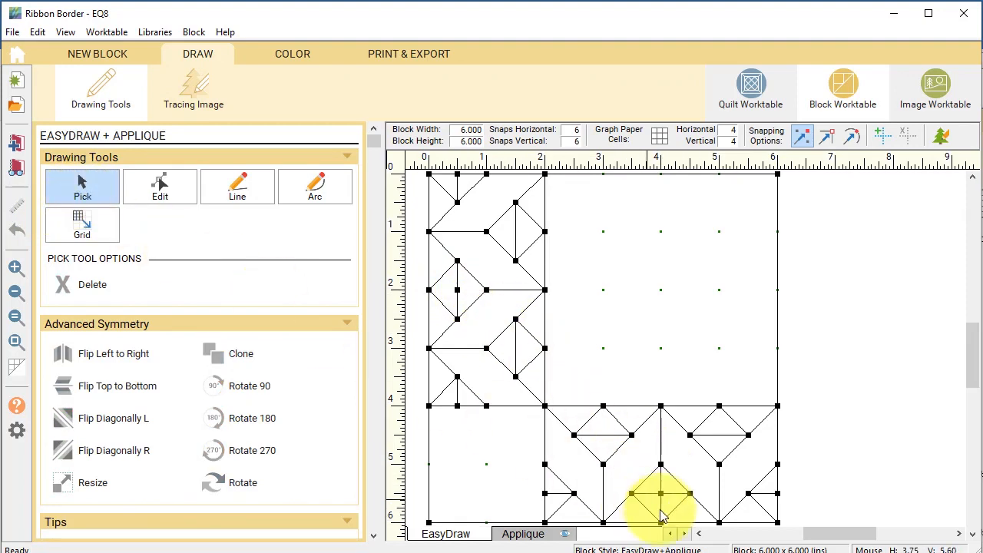
{"action": "left_click", "coordinate": [661, 509]}
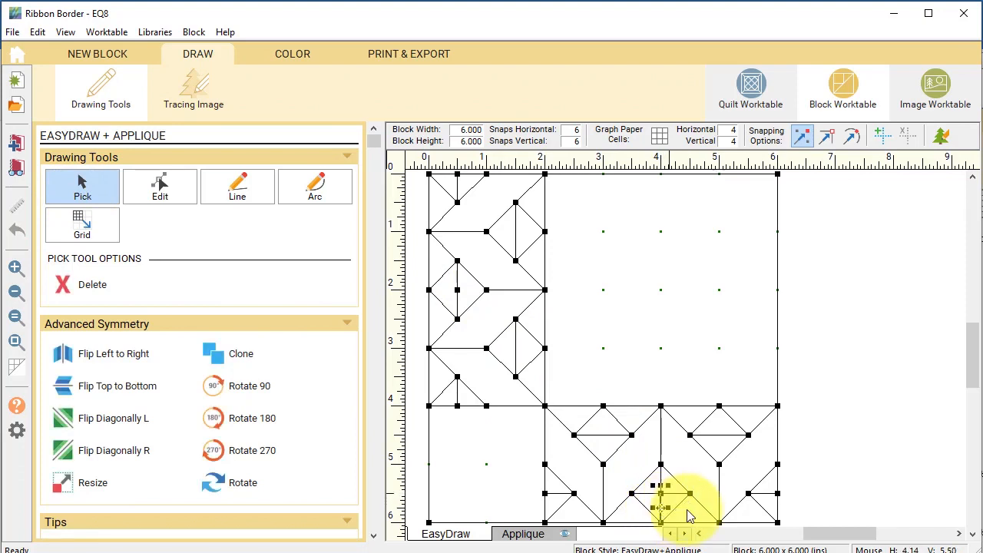
Step: Paint all the zigzag ribbon patches in the left column and bottom row with the light blue fabric
{"action": "left_click", "coordinate": [290, 51]}
{"action": "left_click", "coordinate": [77, 380]}
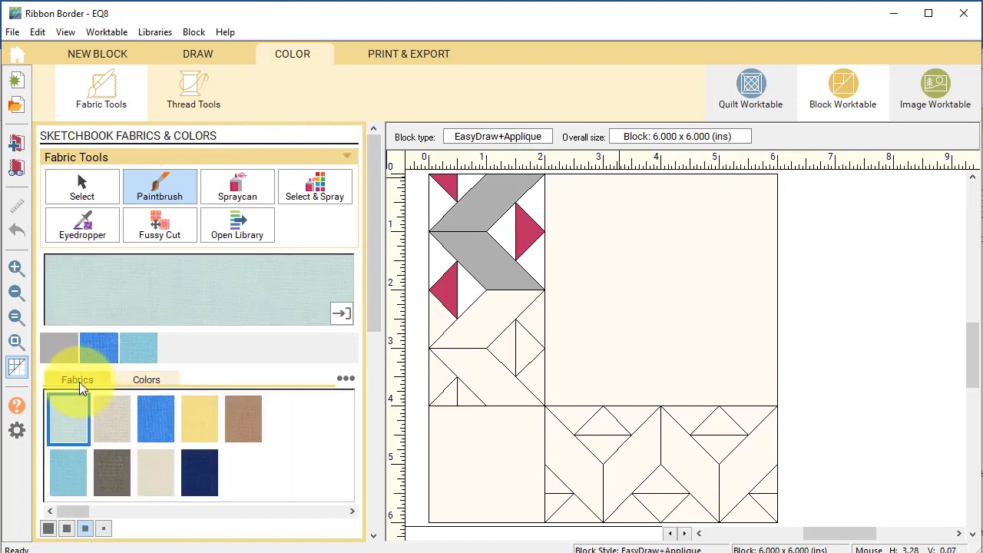
{"action": "left_click", "coordinate": [69, 472]}
{"action": "left_click", "coordinate": [495, 195]}
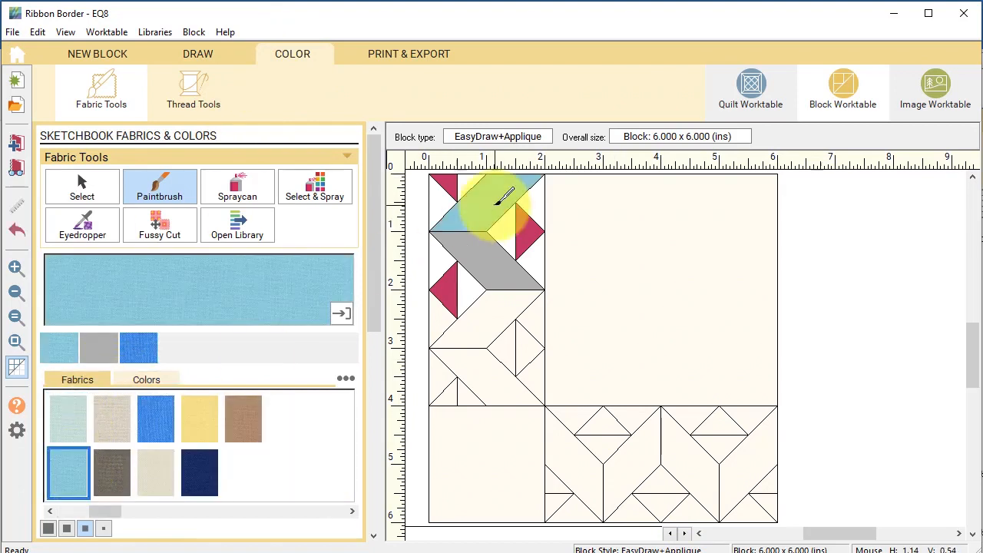
{"action": "left_click", "coordinate": [505, 278]}
{"action": "left_click", "coordinate": [486, 319]}
{"action": "left_click", "coordinate": [486, 377]}
{"action": "left_click", "coordinate": [574, 465]}
{"action": "left_click", "coordinate": [631, 464]}
{"action": "left_click", "coordinate": [690, 460]}
{"action": "left_click", "coordinate": [748, 465]}
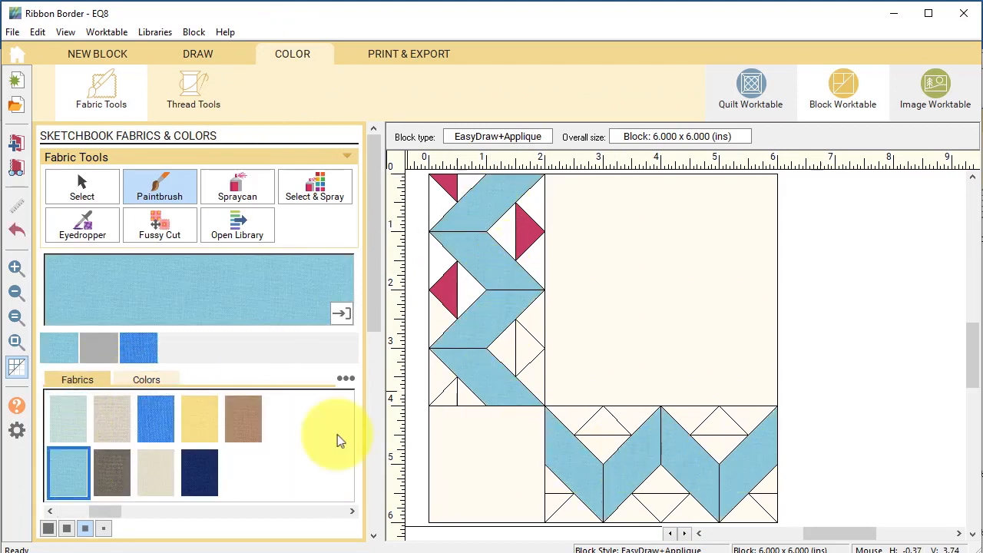
Step: Paint the small accent triangles along both ribbon borders bright blue and the lower-left corner square yellow
{"action": "left_click", "coordinate": [162, 424]}
{"action": "left_click", "coordinate": [529, 224]}
{"action": "left_click", "coordinate": [443, 187]}
{"action": "left_click", "coordinate": [449, 288]}
{"action": "left_click", "coordinate": [528, 347]}
{"action": "left_click", "coordinate": [448, 393]}
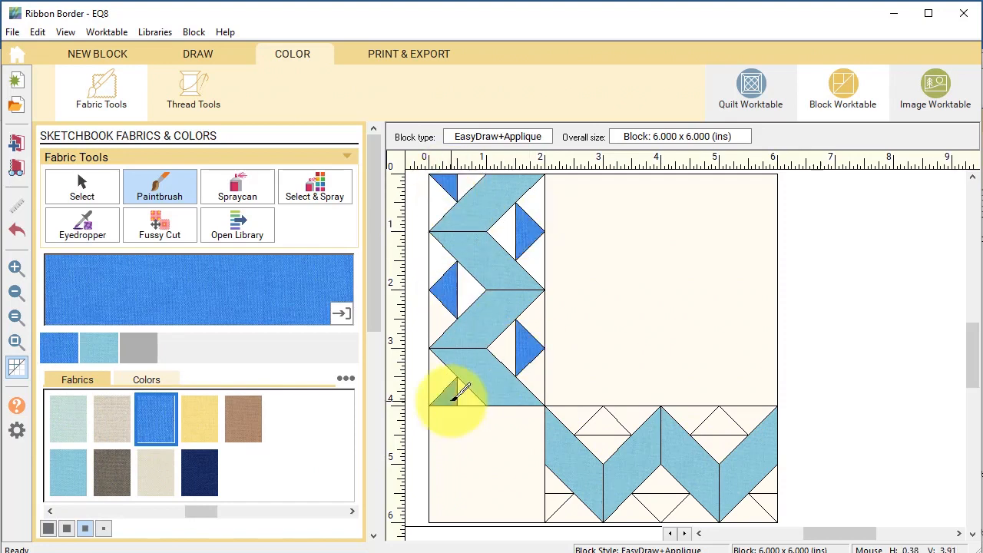
{"action": "left_click", "coordinate": [603, 422]}
{"action": "left_click", "coordinate": [667, 501]}
{"action": "left_click", "coordinate": [718, 423]}
{"action": "left_click", "coordinate": [763, 503]}
{"action": "left_click", "coordinate": [559, 506]}
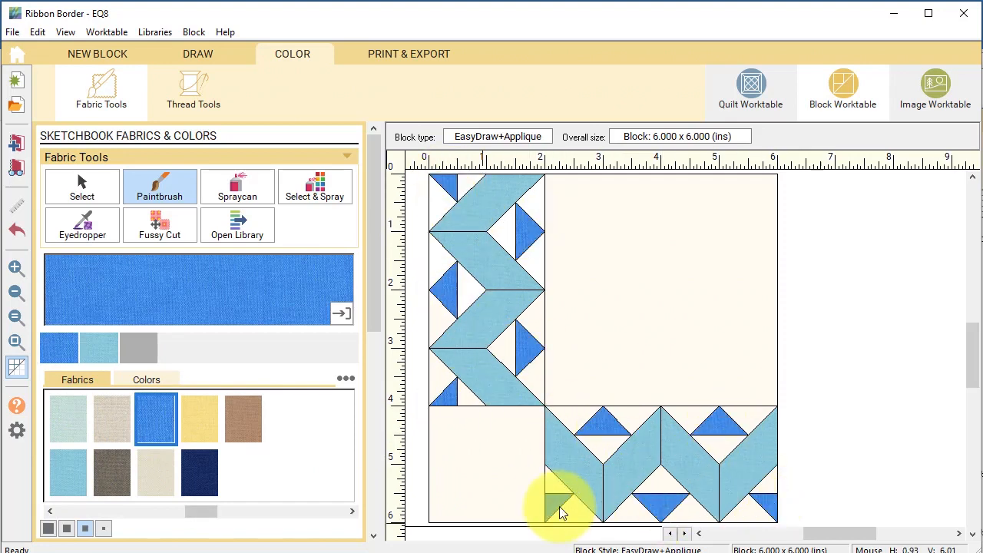
{"action": "left_click", "coordinate": [199, 425]}
{"action": "left_click", "coordinate": [492, 463]}
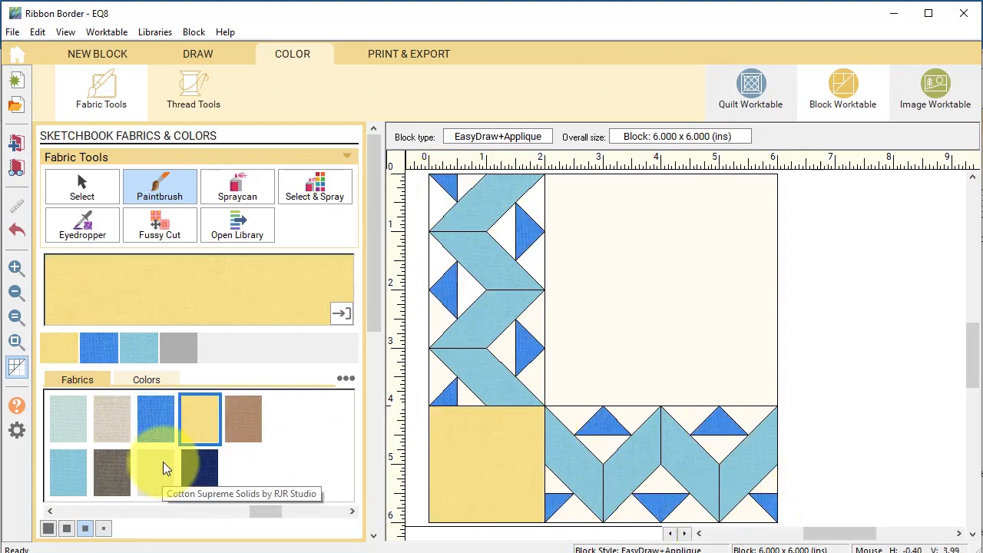
Step: Spray the large square and the remaining background patches with the light beige fabric, and add the colored block to the Sketchbook
{"action": "left_click", "coordinate": [115, 423]}
{"action": "left_click", "coordinate": [247, 188]}
{"action": "left_click", "coordinate": [635, 257]}
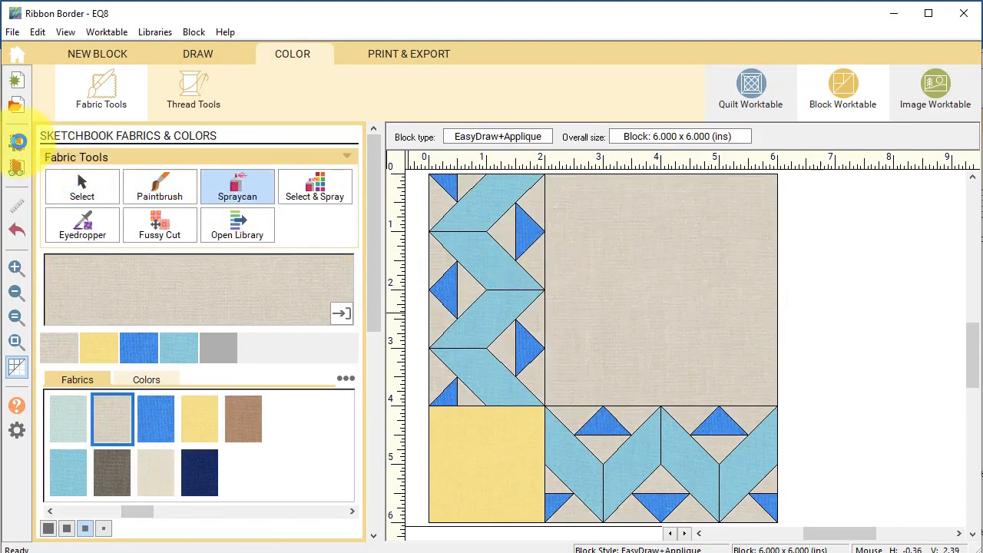
{"action": "left_click", "coordinate": [16, 142]}
Step: Split the ribbons with a vertical line 1 inch from the left edge and a horizontal line at 5 inches, and save the revised block
{"action": "left_click", "coordinate": [199, 56]}
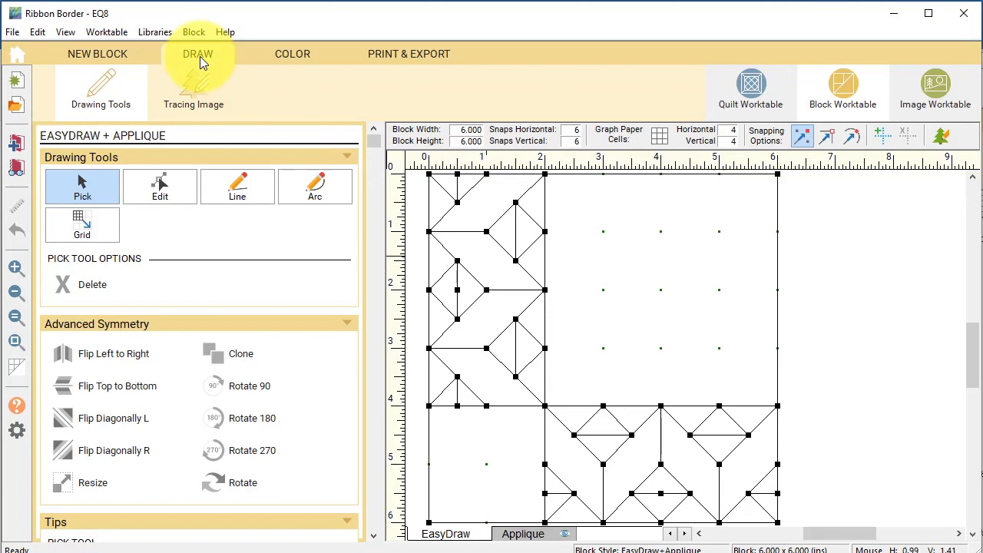
{"action": "left_click", "coordinate": [244, 192]}
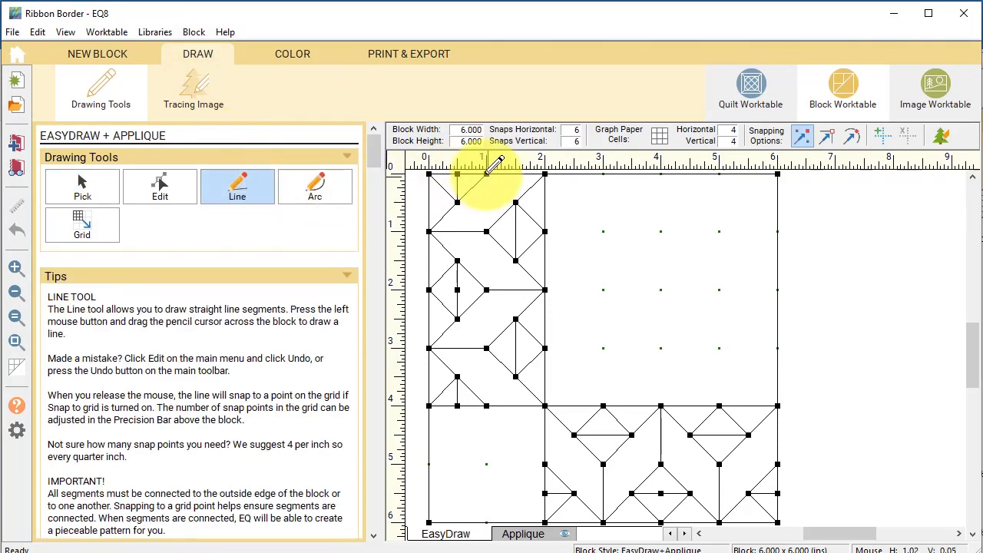
{"action": "left_click_drag", "start_coordinate": [486, 175], "coordinate": [486, 405]}
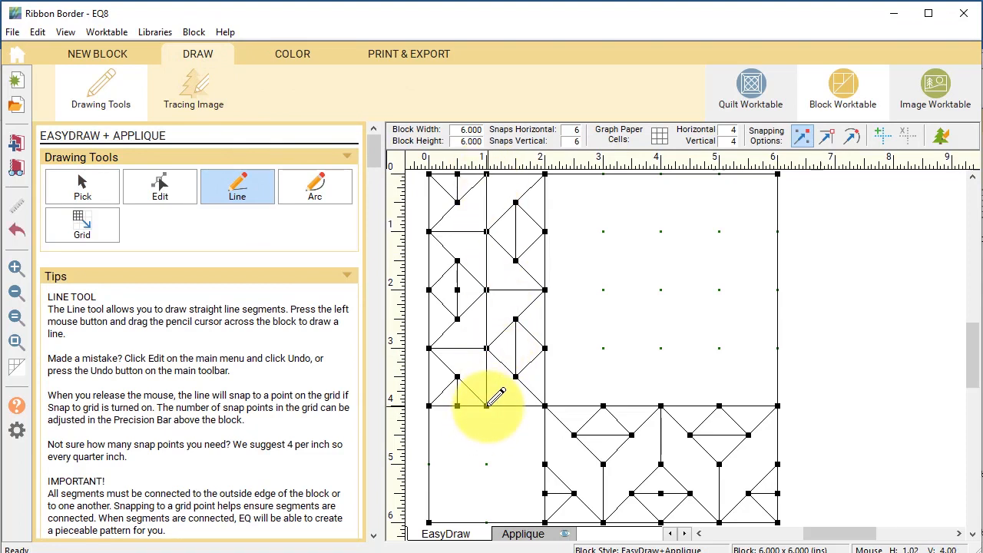
{"action": "left_click_drag", "start_coordinate": [544, 464], "coordinate": [778, 464]}
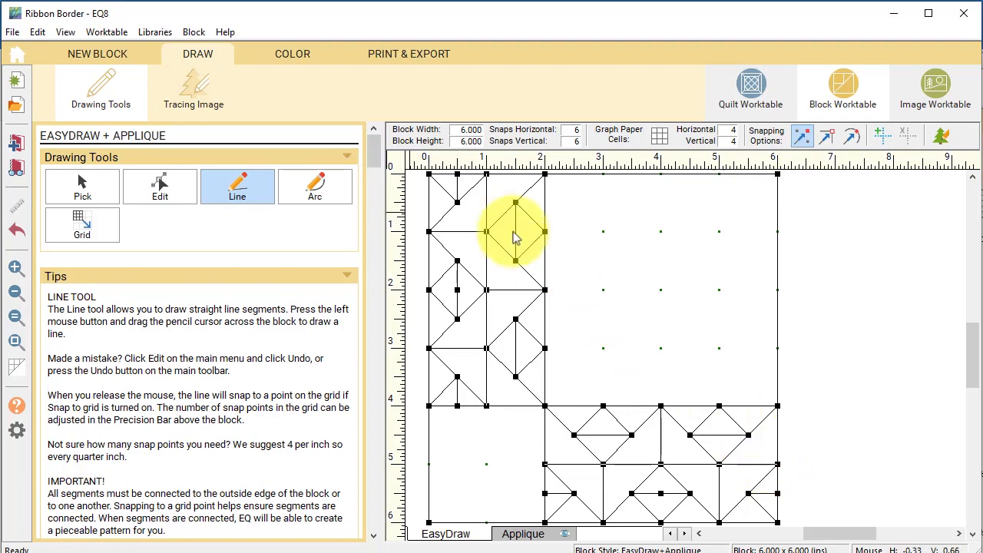
{"action": "left_click", "coordinate": [298, 55]}
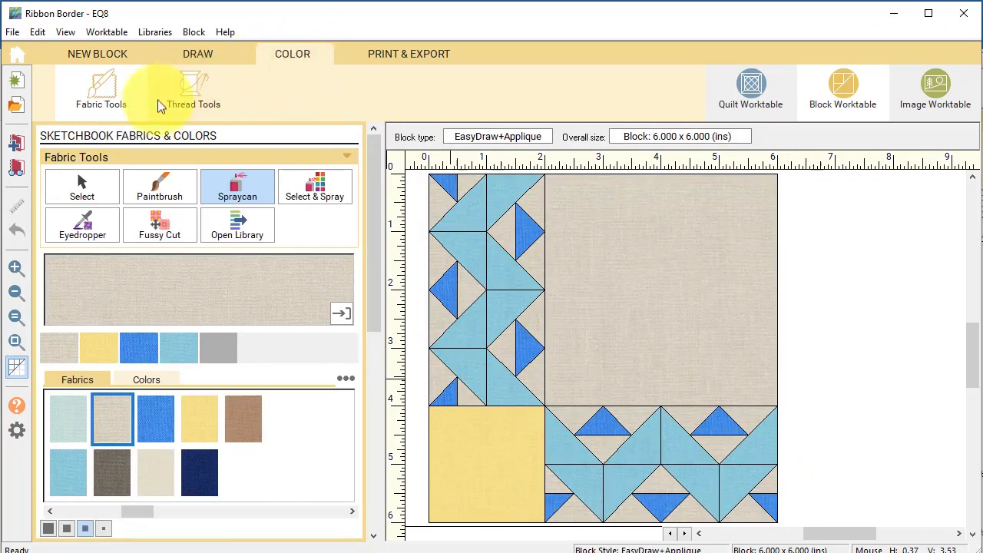
Step: Start a new horizontal quilt layout on the Quilt Worktable with the finished block width and height set to 12 inches
{"action": "left_click", "coordinate": [756, 93]}
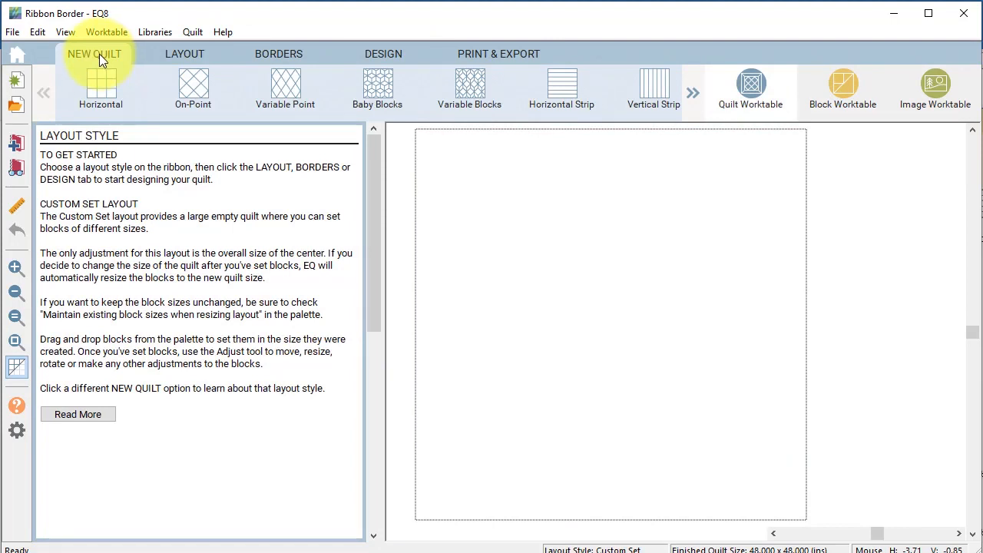
{"action": "left_click", "coordinate": [97, 92]}
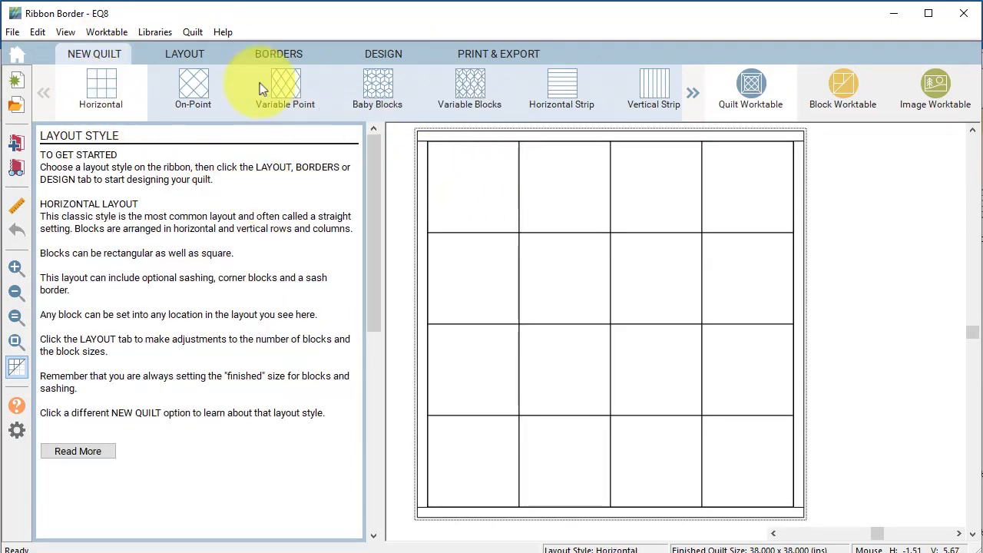
{"action": "left_click", "coordinate": [196, 55]}
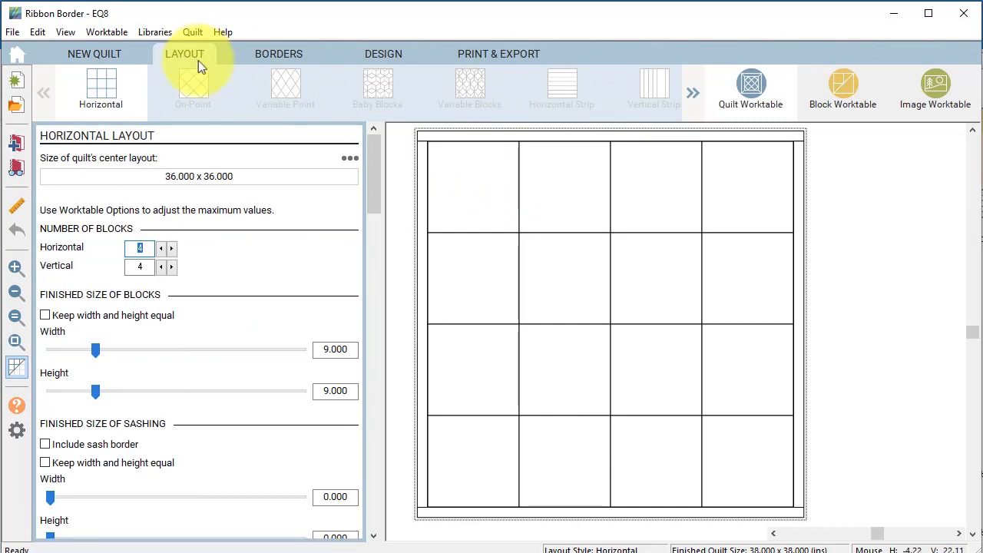
{"action": "double_click", "coordinate": [324, 349]}
{"action": "type", "text": "12"}
{"action": "key", "text": "Tab"}
{"action": "type", "text": "12"}
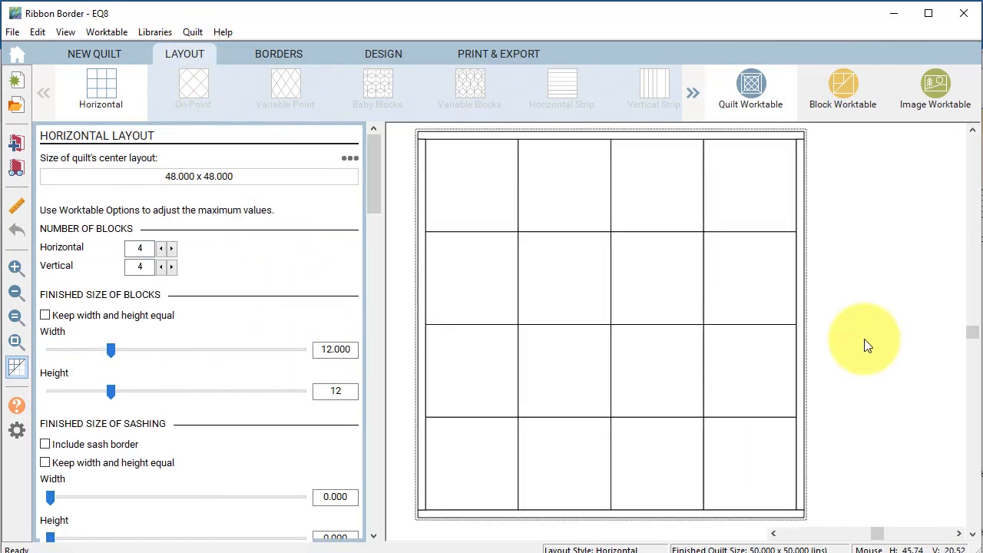
Step: Set the quilt's border width to 2 inches on all sides
{"action": "left_click", "coordinate": [281, 53]}
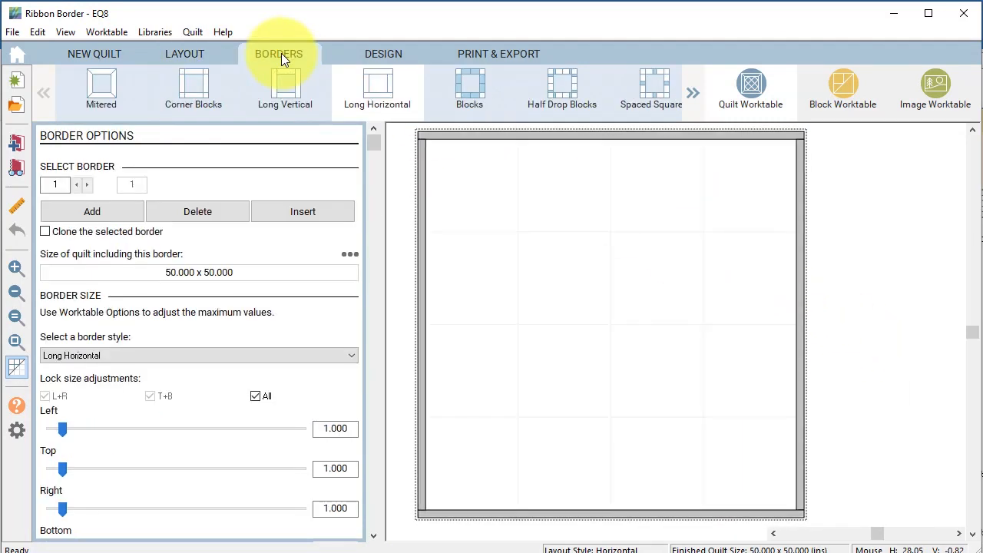
{"action": "double_click", "coordinate": [326, 428]}
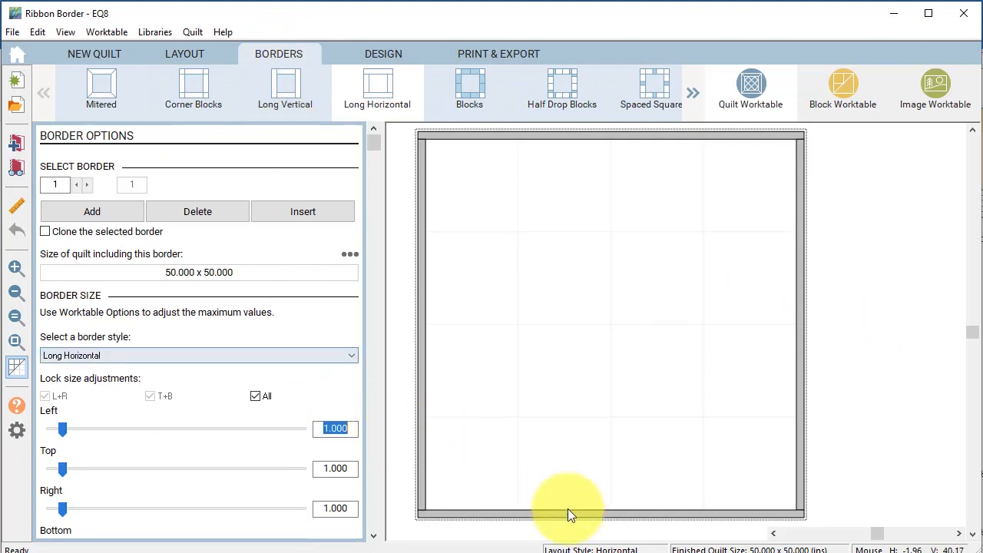
{"action": "type", "text": "2"}
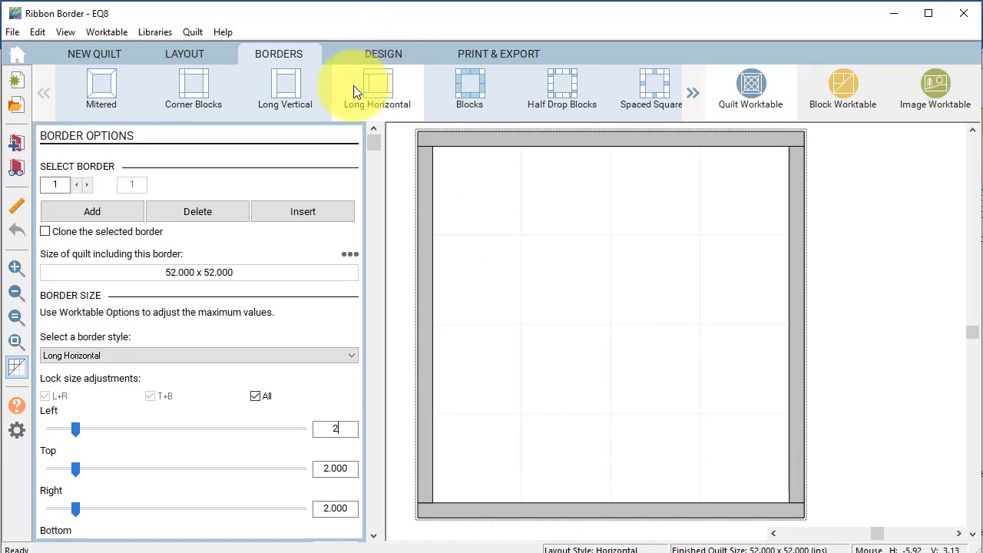
Step: Set the seamed ribbon corner block from the Sketchbook into every block space of the quilt, and hide the patch outlines
{"action": "left_click", "coordinate": [382, 55]}
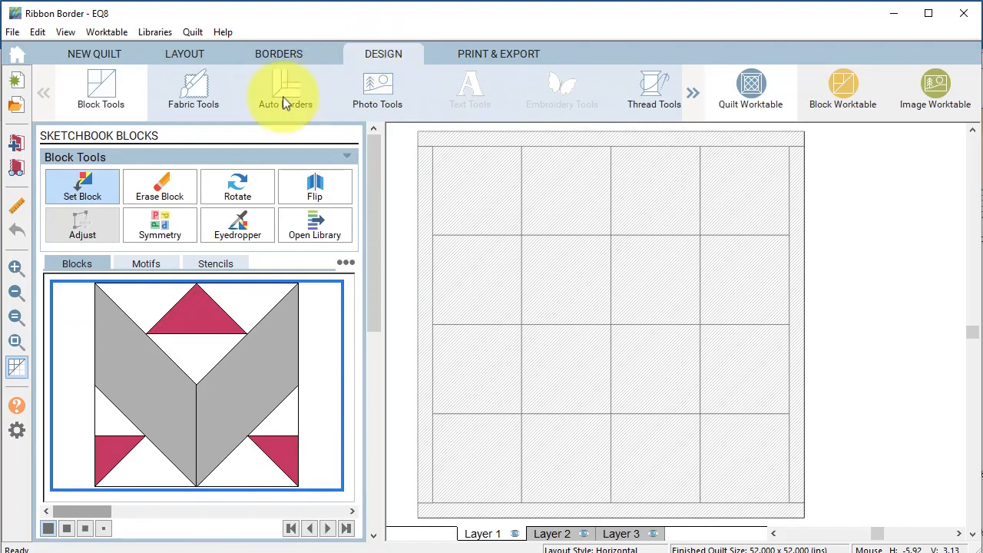
{"action": "left_click", "coordinate": [73, 186]}
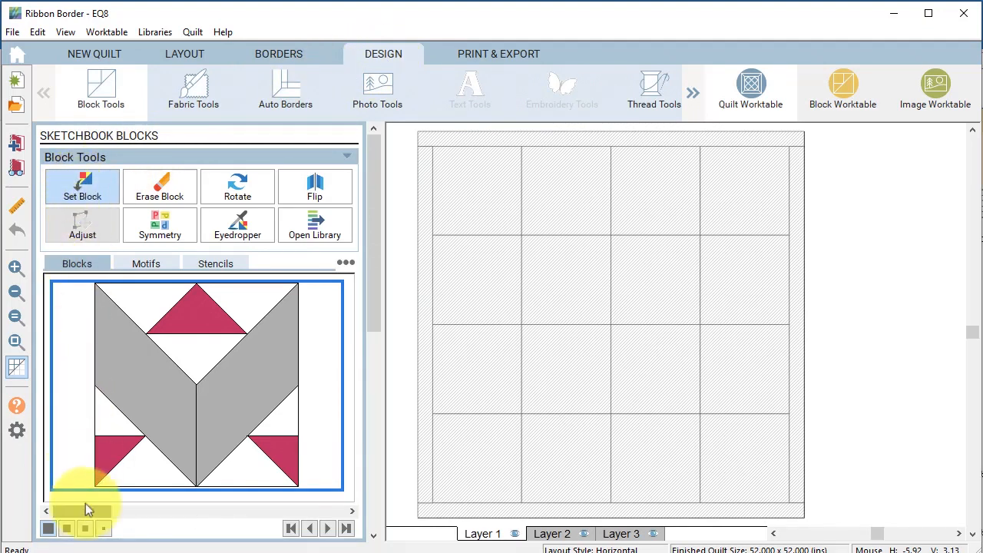
{"action": "left_click_drag", "start_coordinate": [113, 509], "coordinate": [355, 498]}
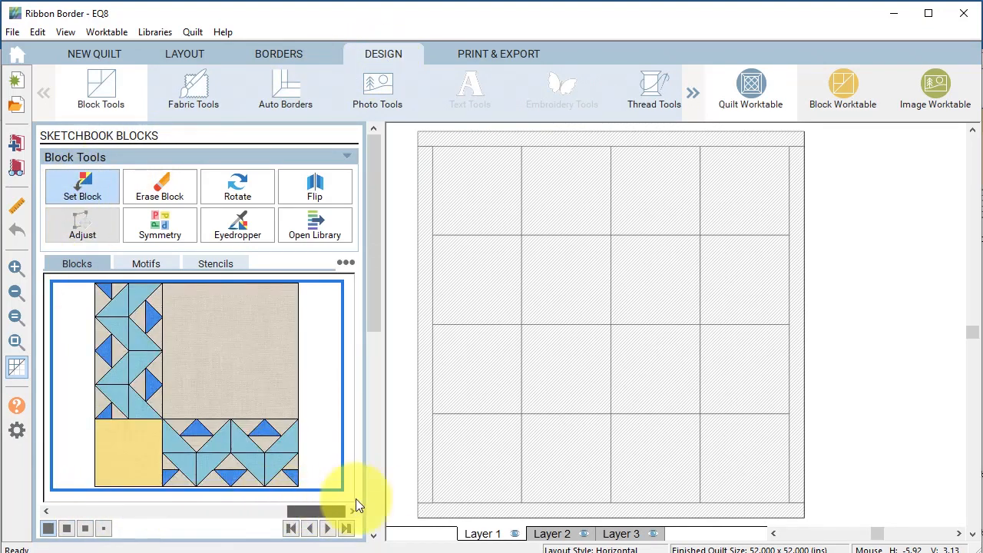
{"action": "left_click", "coordinate": [500, 172], "text": "ctrl"}
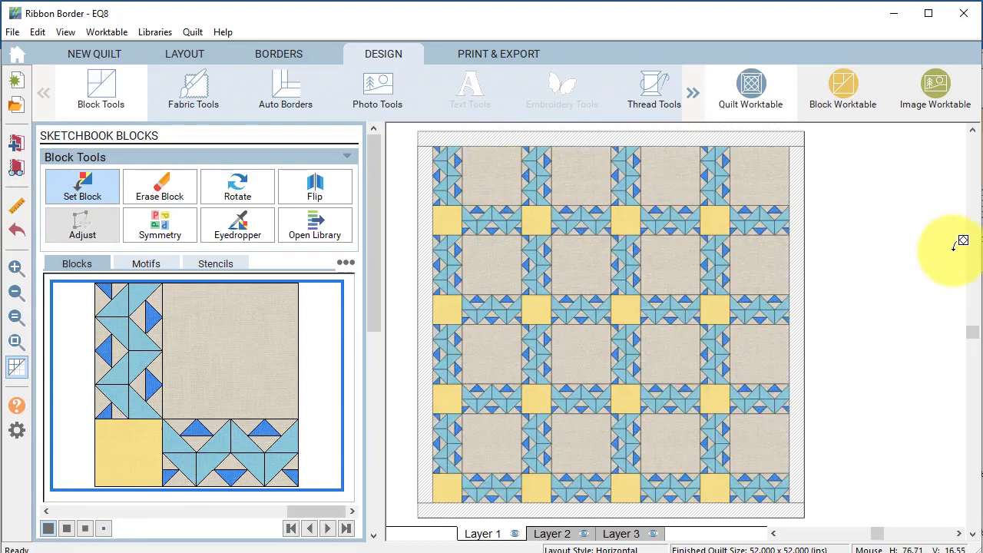
{"action": "left_click", "coordinate": [19, 371]}
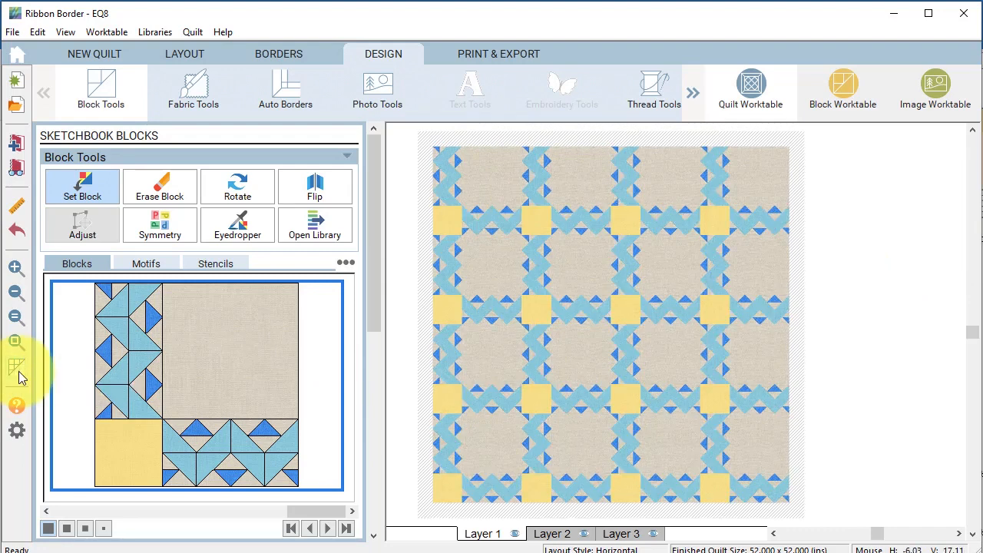
Step: Fill the quilt's outer border with the bright blue woven fabric using the Paintbrush
{"action": "left_click", "coordinate": [192, 91]}
{"action": "left_click", "coordinate": [261, 434]}
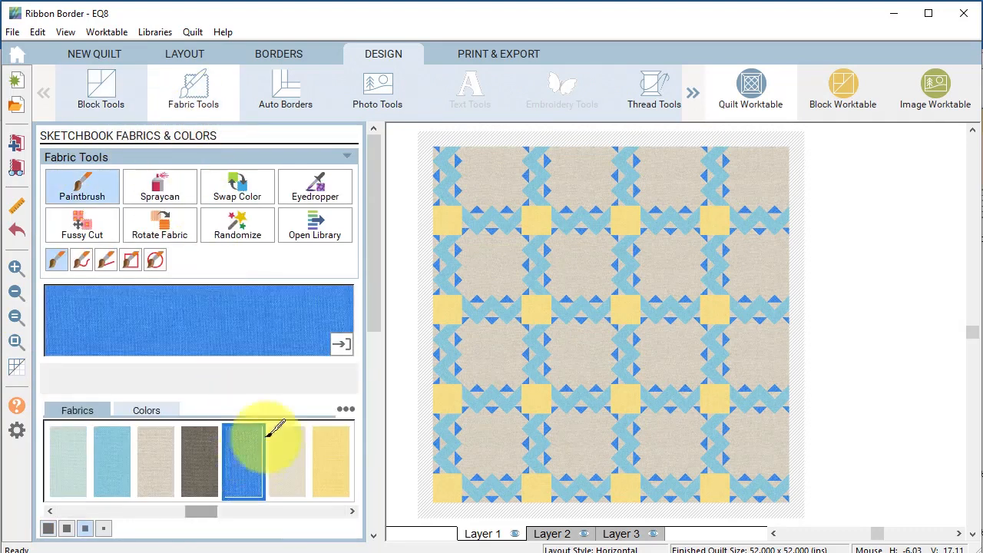
{"action": "left_click", "coordinate": [797, 216]}
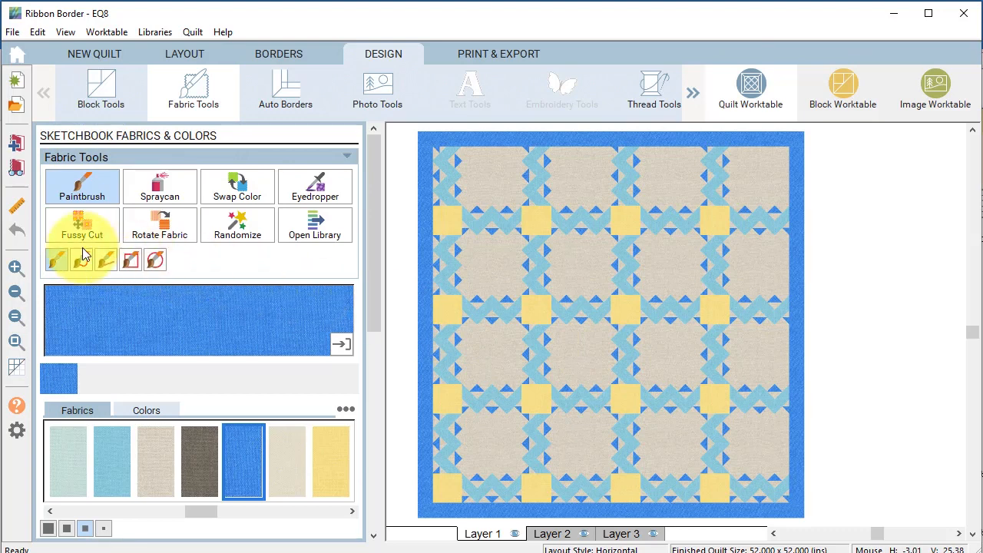
Step: Apply the first Symmetry variation to the quilt's blocks and add that version to the Project Sketchbook
{"action": "left_click", "coordinate": [91, 93]}
{"action": "left_click", "coordinate": [159, 224]}
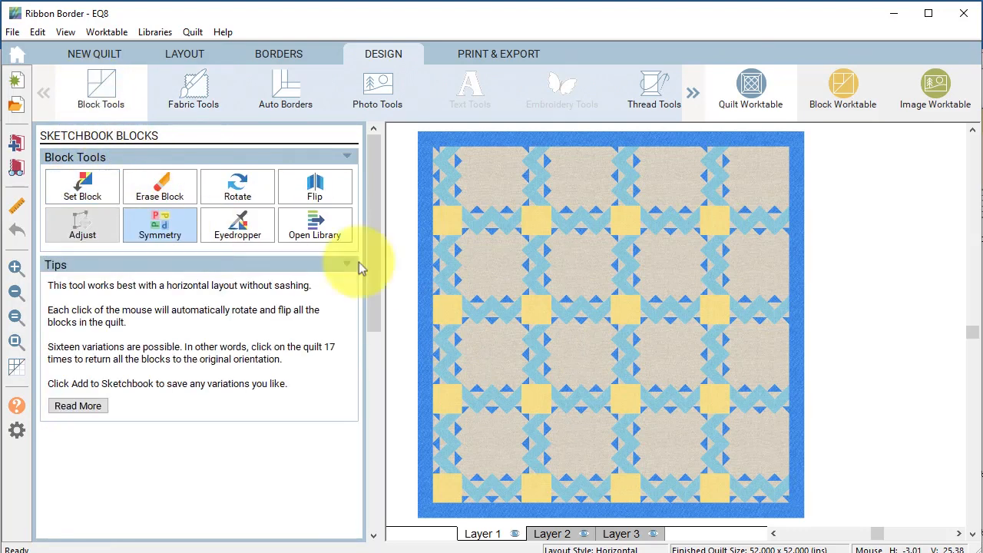
{"action": "left_click", "coordinate": [508, 181]}
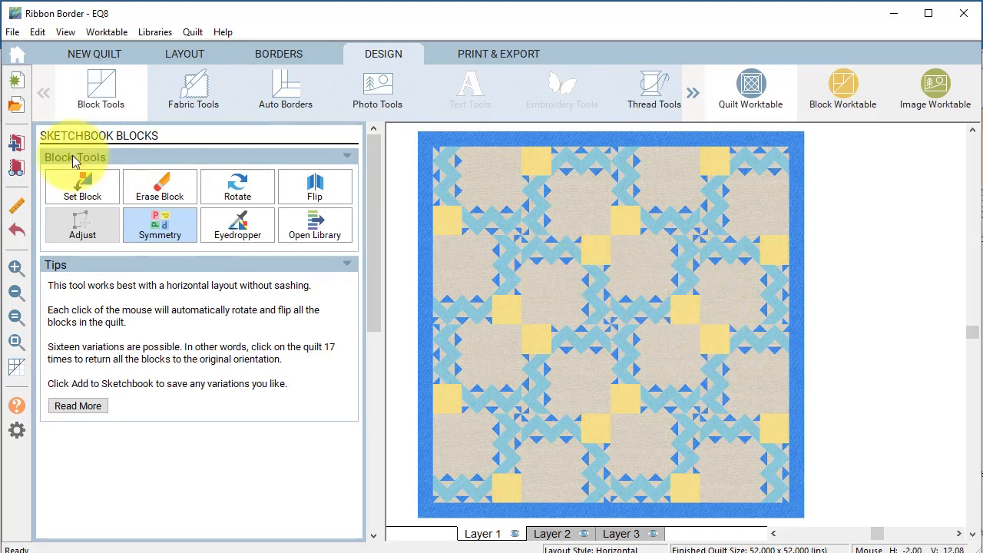
{"action": "left_click", "coordinate": [17, 146]}
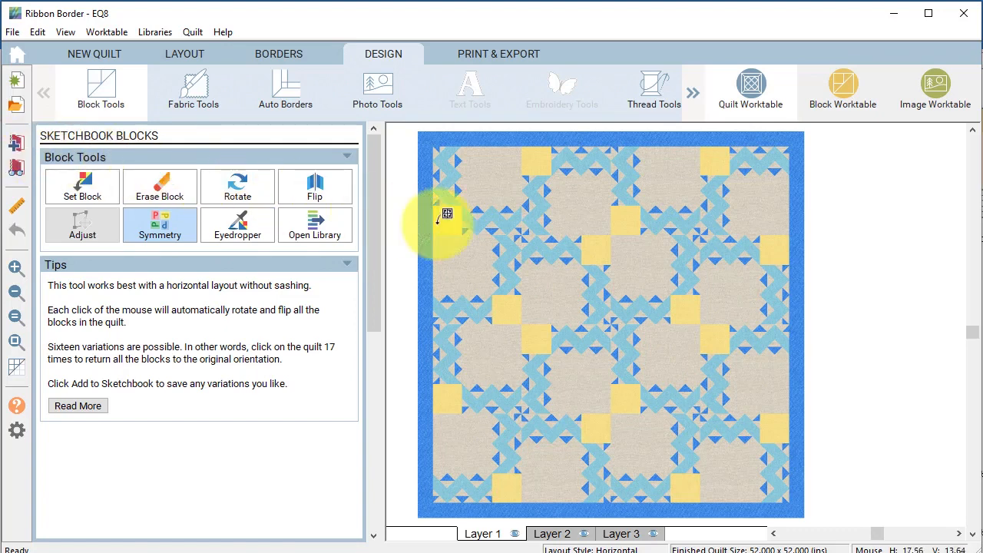
Step: Advance the blocks through the next two Symmetry variations, saving the liked arrangements to the Project Sketchbook
{"action": "left_click", "coordinate": [596, 253]}
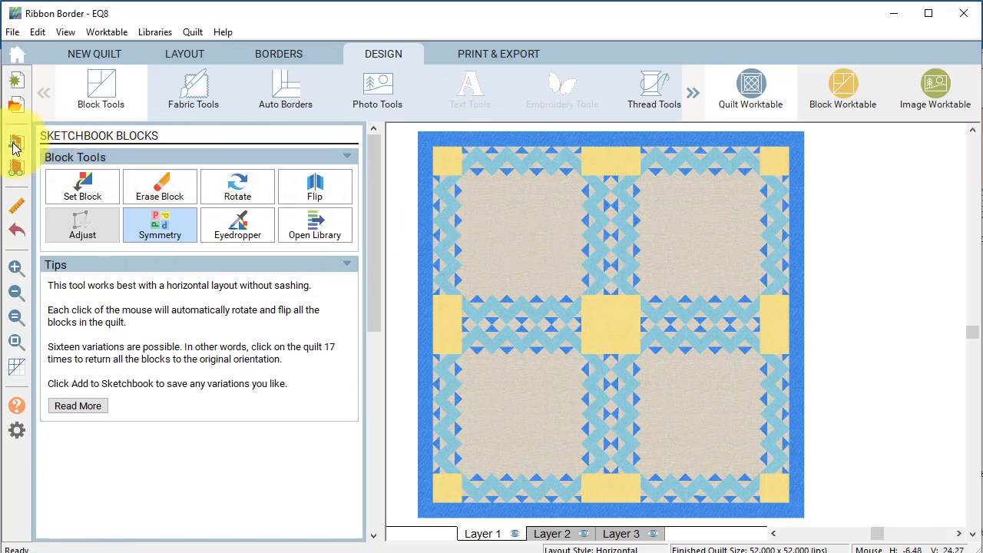
{"action": "left_click", "coordinate": [622, 262]}
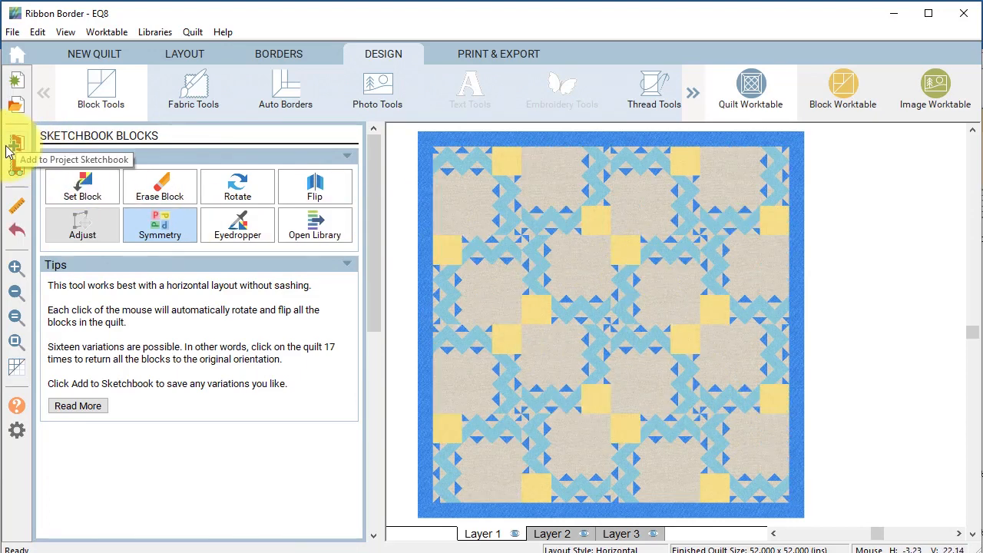
{"action": "left_click", "coordinate": [7, 151]}
Step: Cycle through the remaining Symmetry variations until all the blocks are back in their original orientation
{"action": "left_click", "coordinate": [616, 309]}
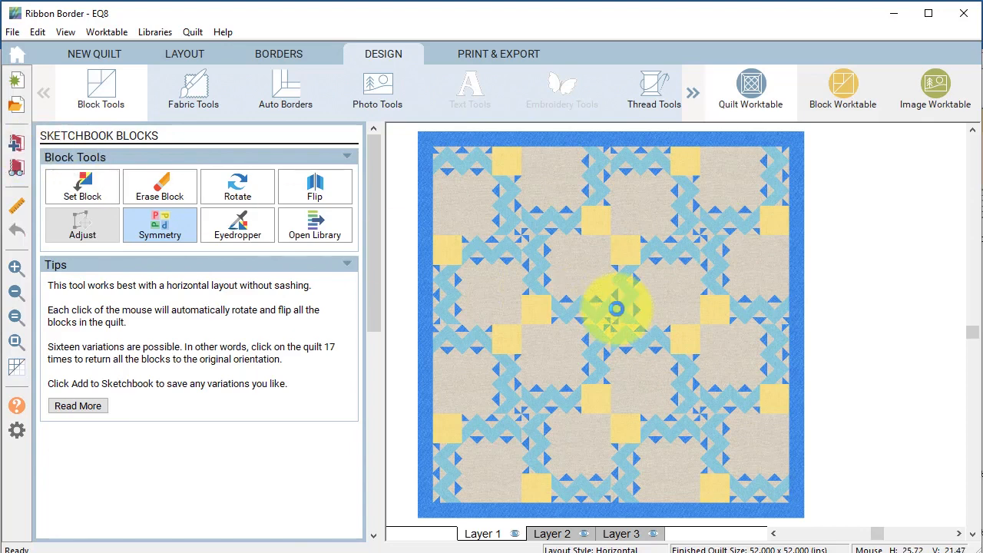
{"action": "left_click", "coordinate": [628, 299]}
{"action": "left_click", "coordinate": [680, 308]}
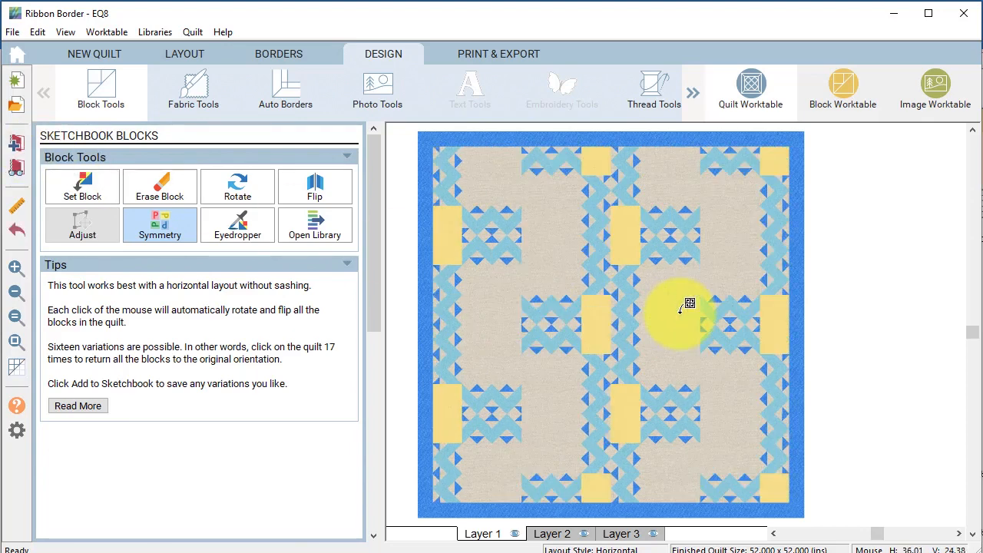
{"action": "left_click", "coordinate": [720, 315]}
{"action": "left_click", "coordinate": [682, 328]}
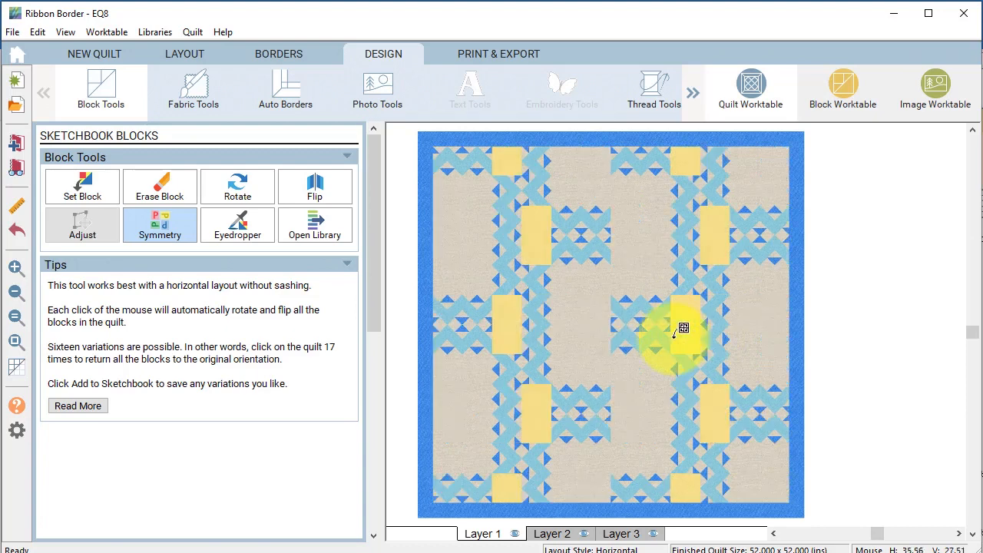
{"action": "left_click", "coordinate": [713, 320]}
{"action": "left_click", "coordinate": [709, 324]}
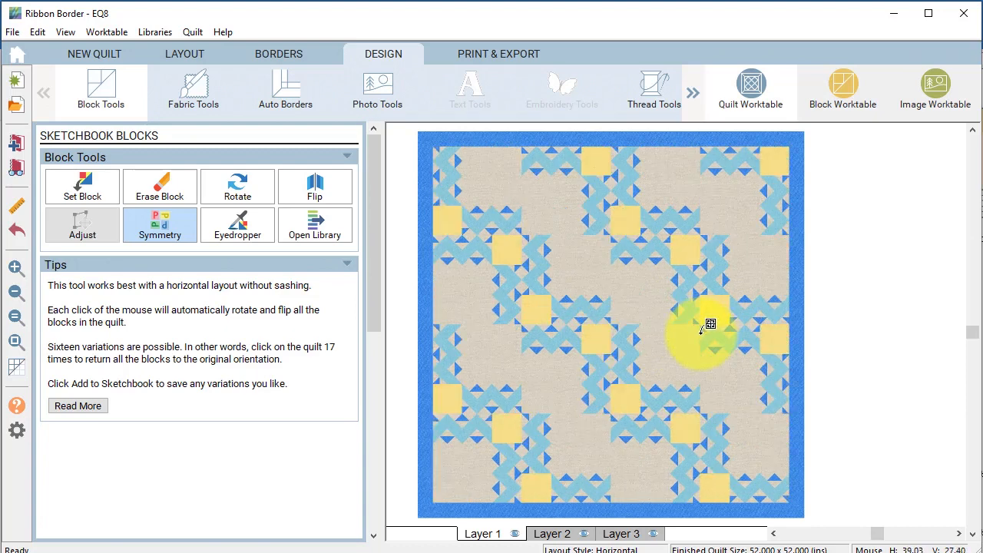
{"action": "left_click", "coordinate": [700, 328]}
{"action": "left_click", "coordinate": [699, 329]}
{"action": "left_click", "coordinate": [698, 328]}
{"action": "left_click", "coordinate": [697, 329]}
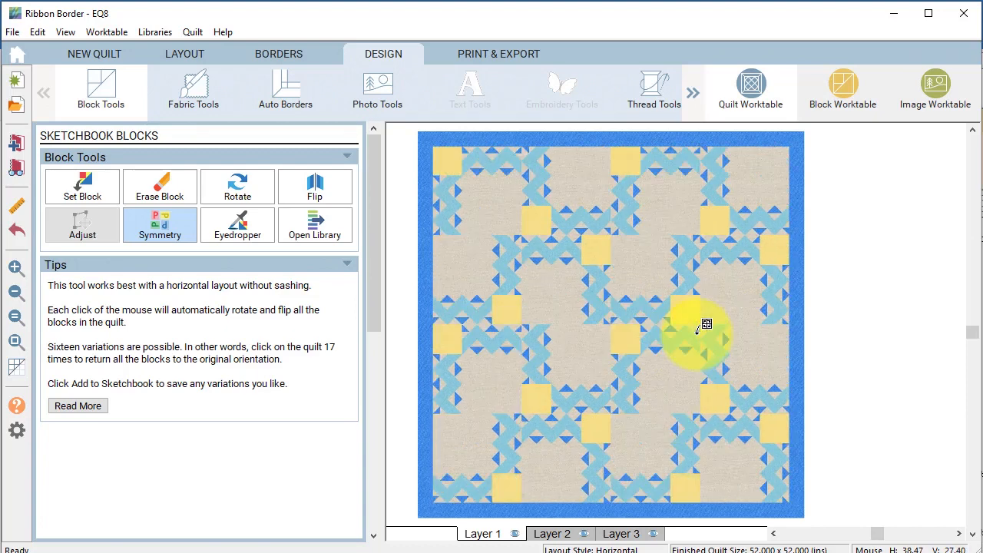
{"action": "left_click", "coordinate": [706, 325]}
{"action": "left_click", "coordinate": [702, 329]}
{"action": "left_click", "coordinate": [705, 325]}
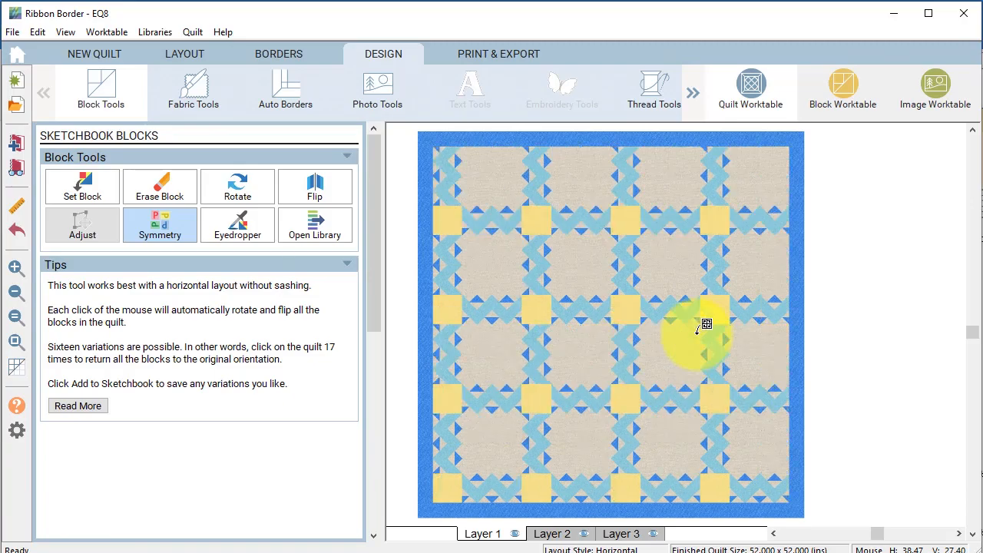